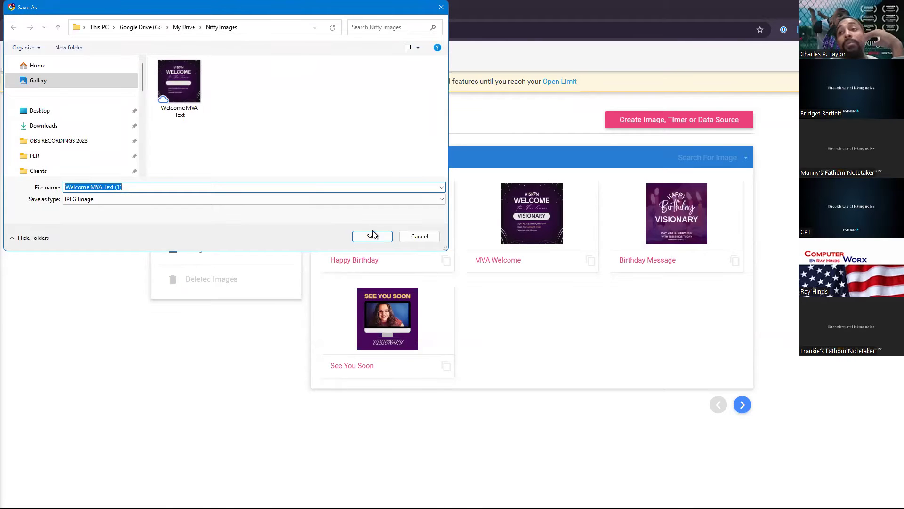
Save the Welcome MVA Text JPEG and upload it as a new personalized image's background.
click(372, 237)
click(666, 120)
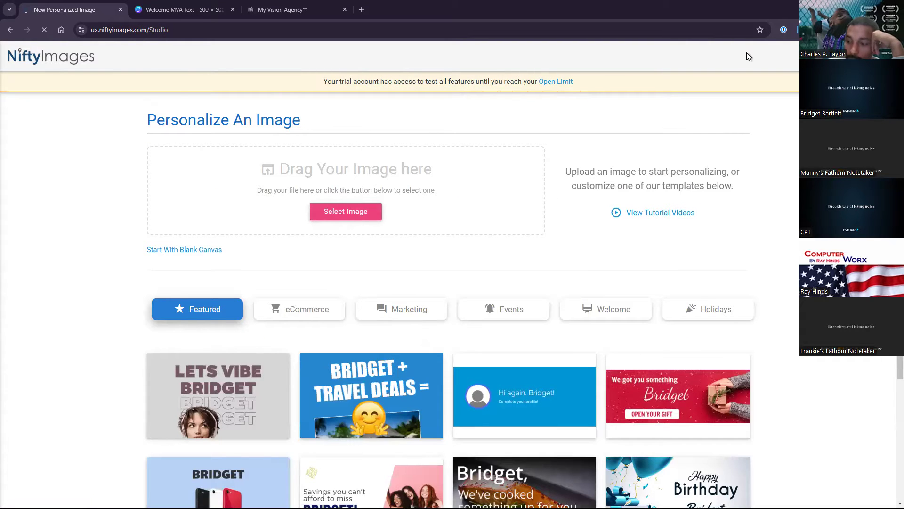
click(797, 30)
drag(768, 73, 370, 172)
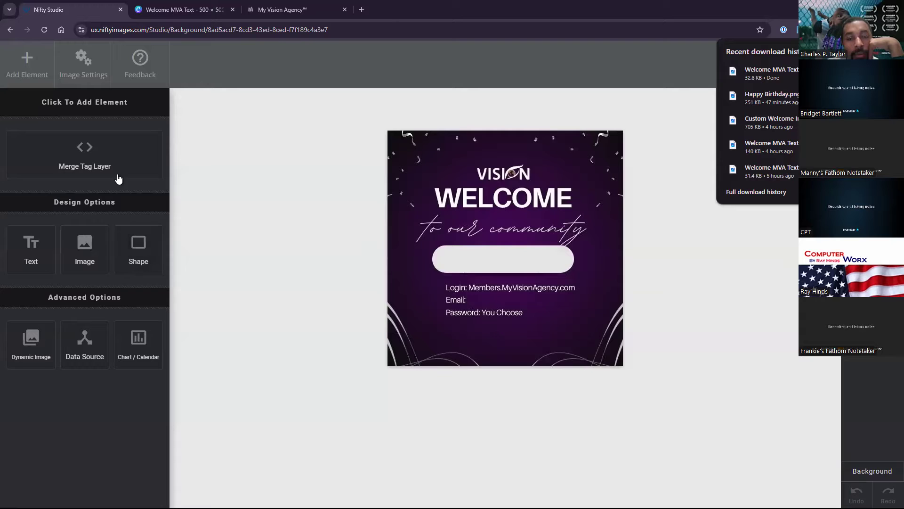
Add a merge tag layer and open the Basic Merge Tag Defaults dialog for a new tag.
click(104, 161)
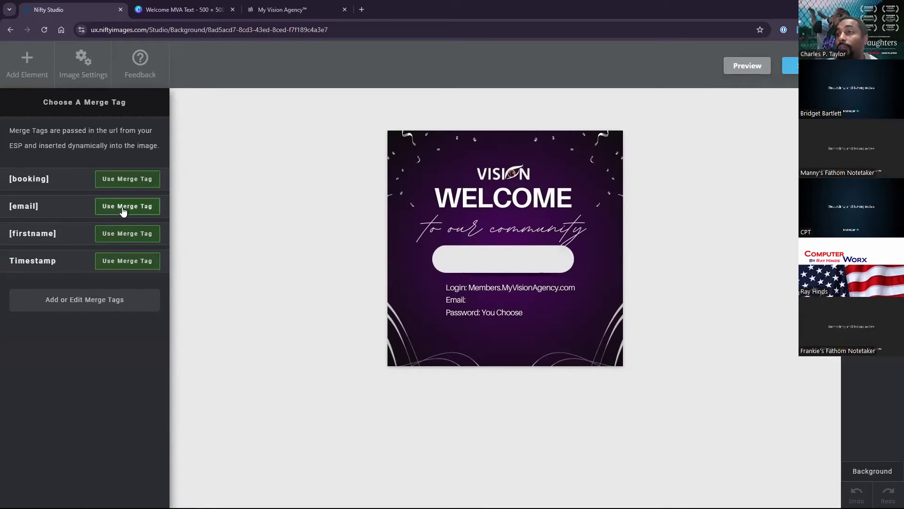
click(94, 301)
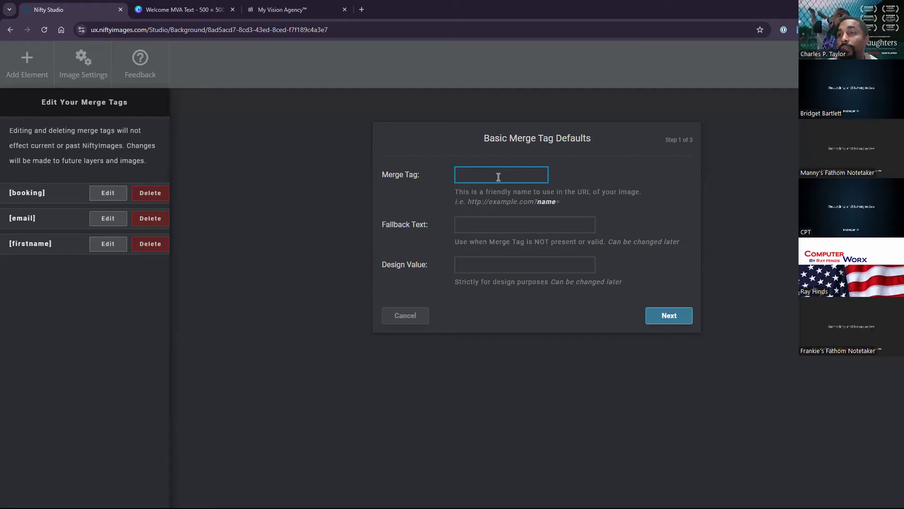
Name the merge tag FullName with fallback text 'Visionary' and continue to the data type step.
text(FullName)
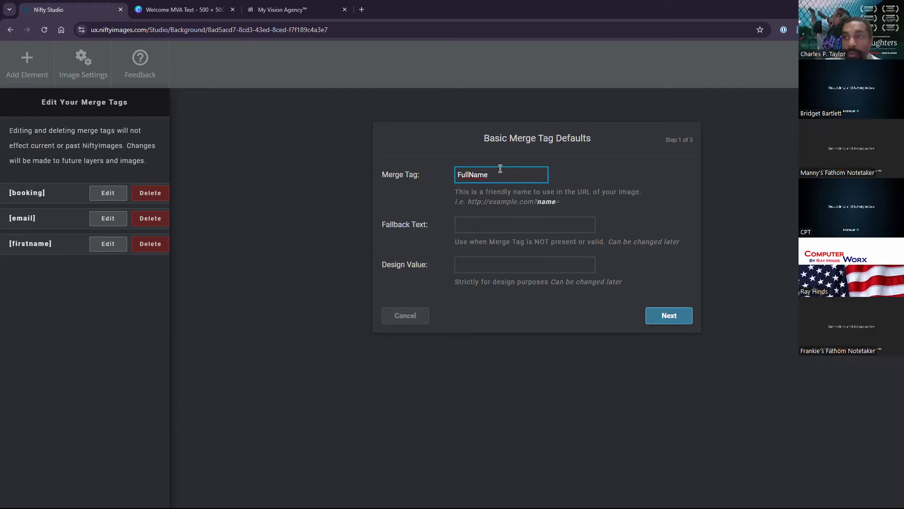
click(487, 222)
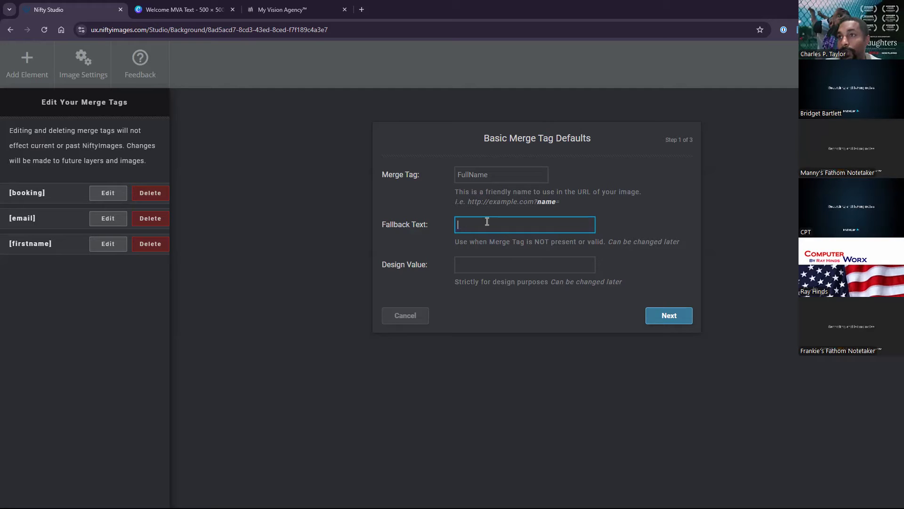
text(isionary)
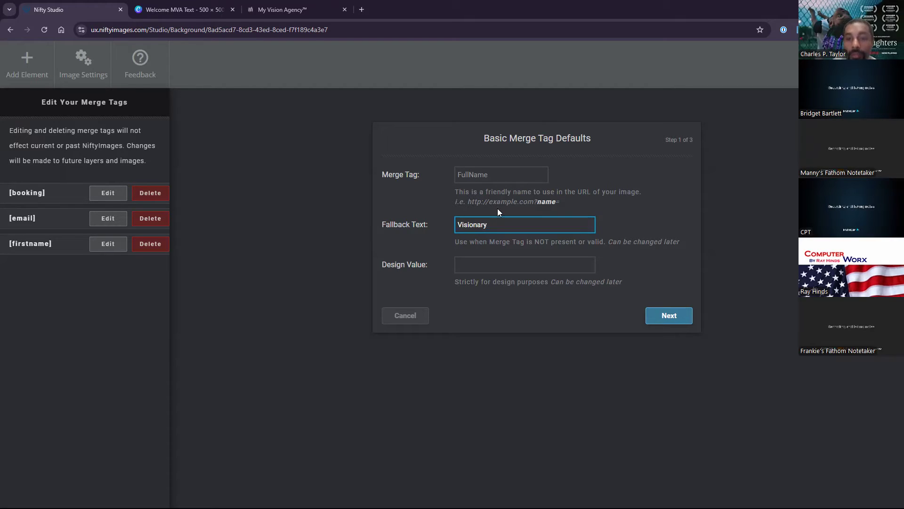
click(475, 267)
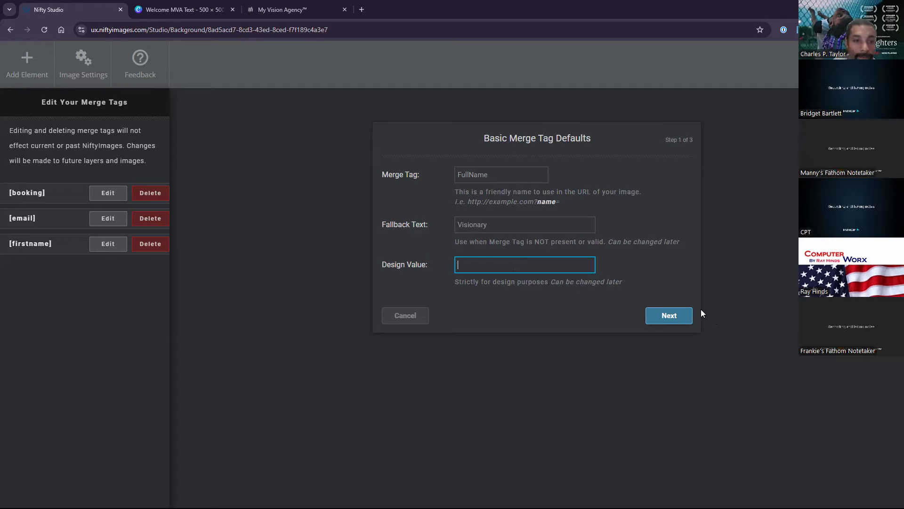
click(671, 315)
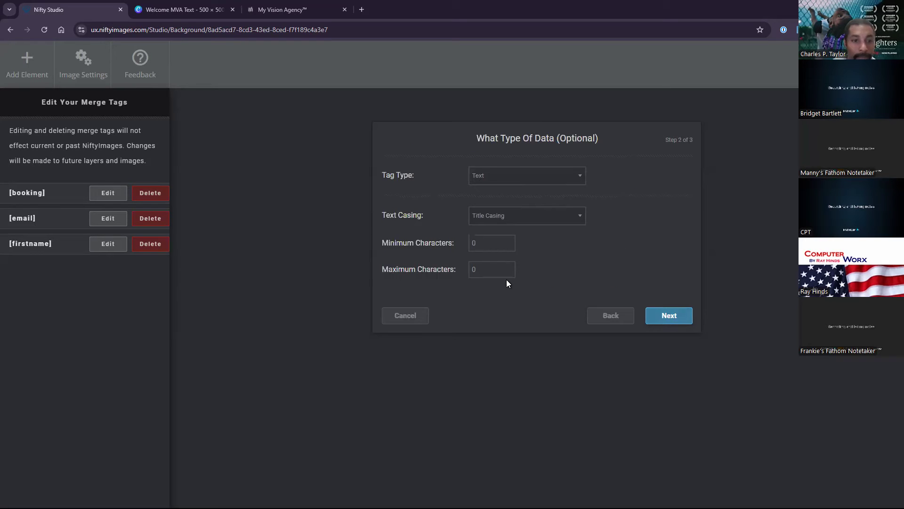
Make FullName a Text tag with Title Casing and a 30-character maximum, reaching Save For Future.
click(488, 177)
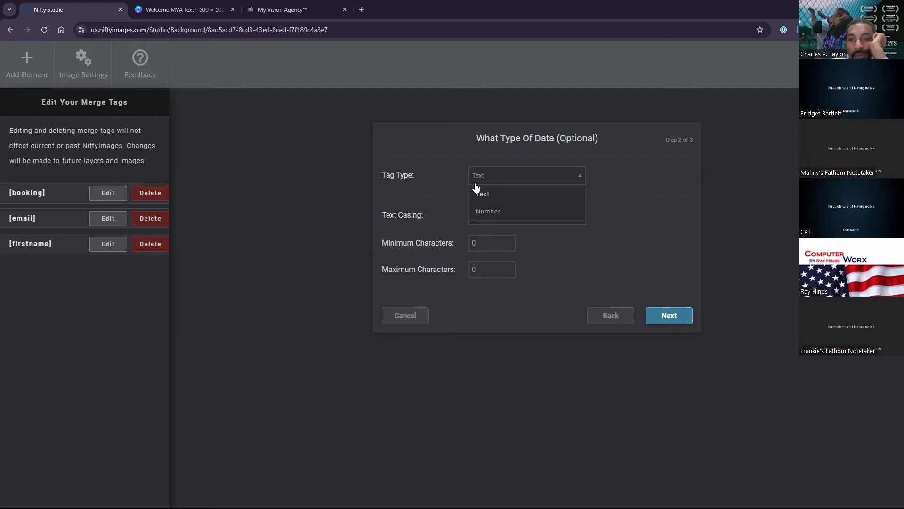
click(487, 193)
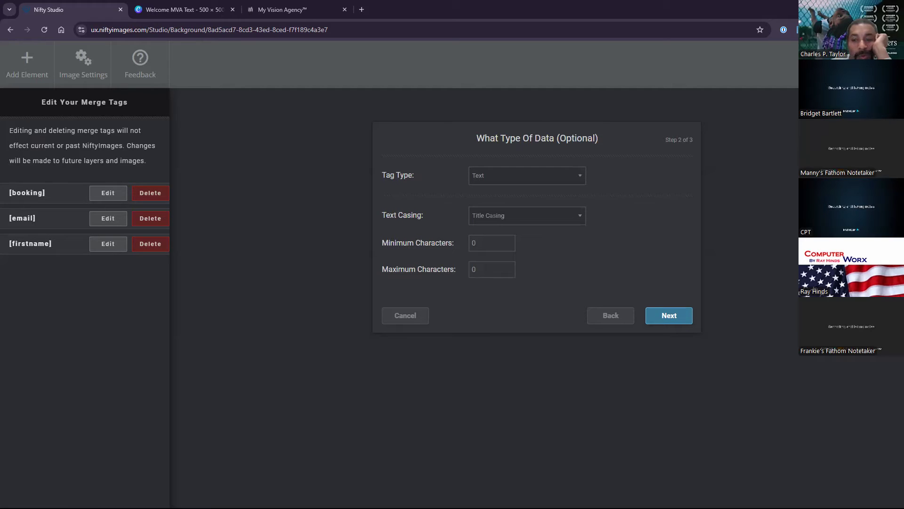
click(539, 218)
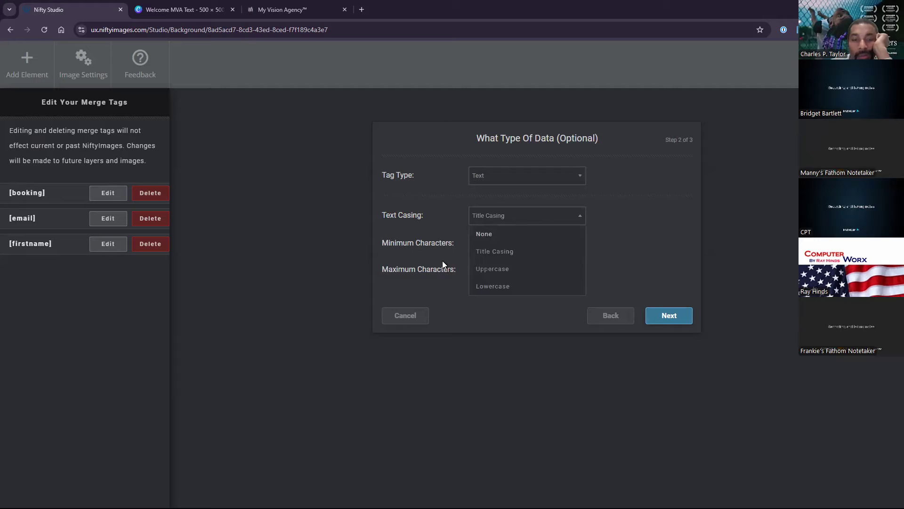
click(507, 252)
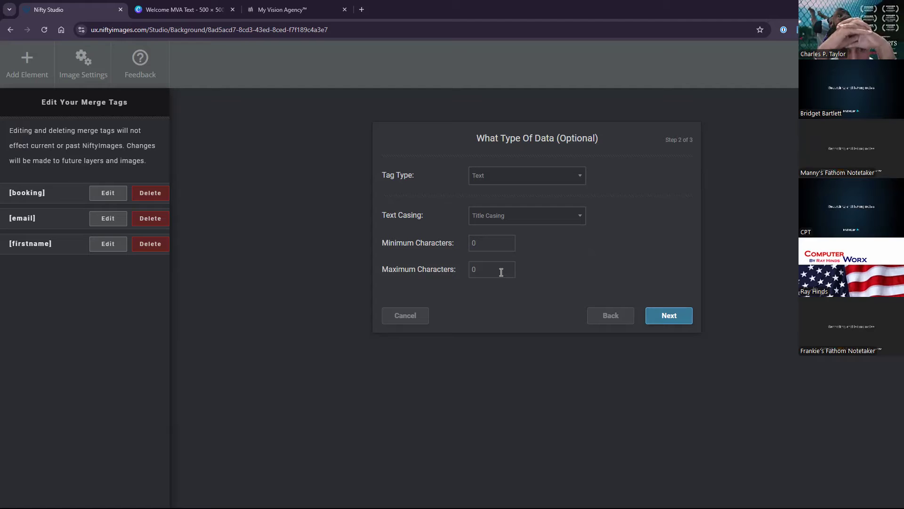
click(474, 269)
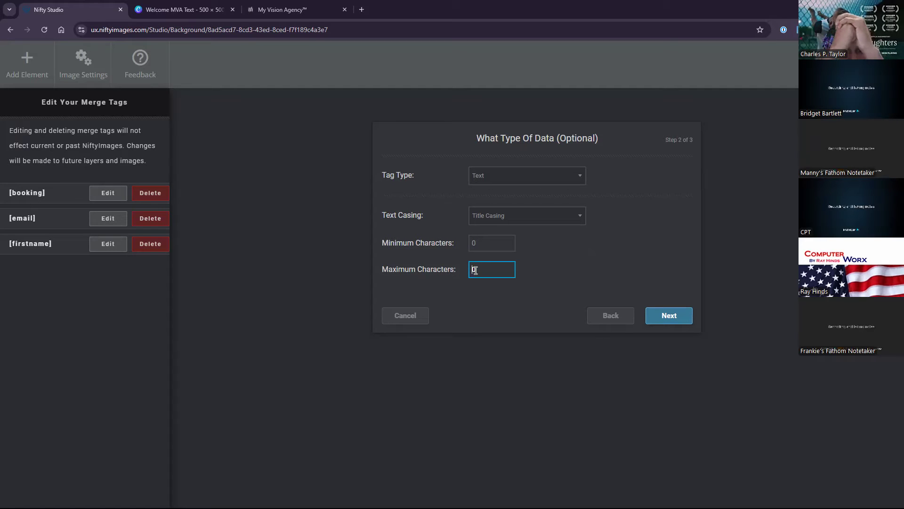
text(3)
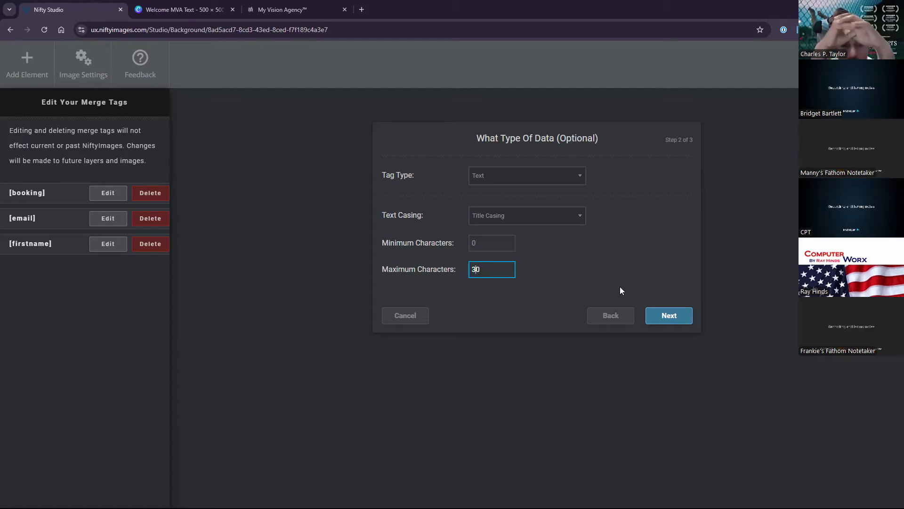
click(672, 316)
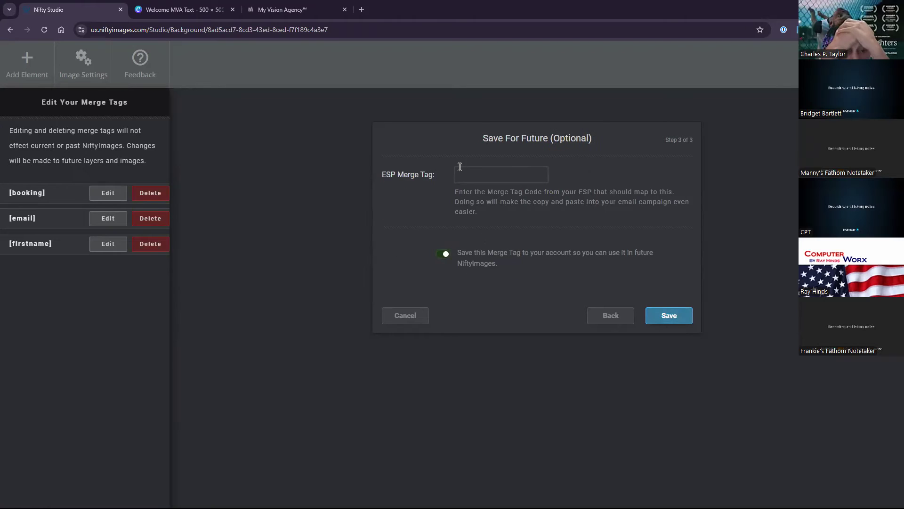
click(473, 176)
click(296, 7)
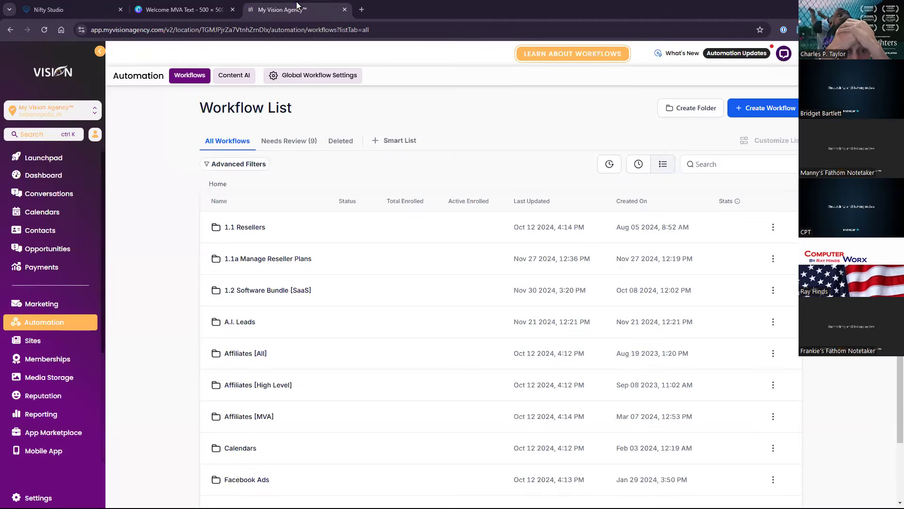
Create a new My Vision Agency workflow from scratch with a Send SMS action.
click(768, 111)
click(752, 147)
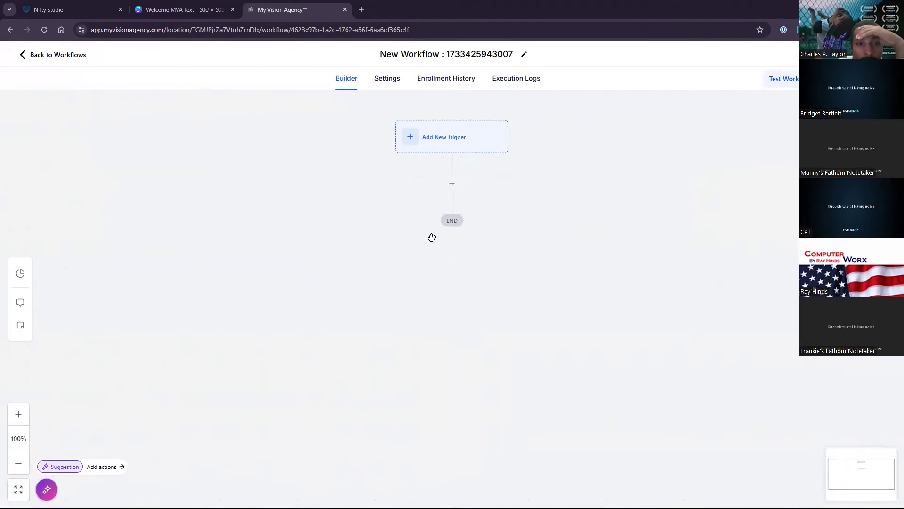
click(452, 183)
text(sms)
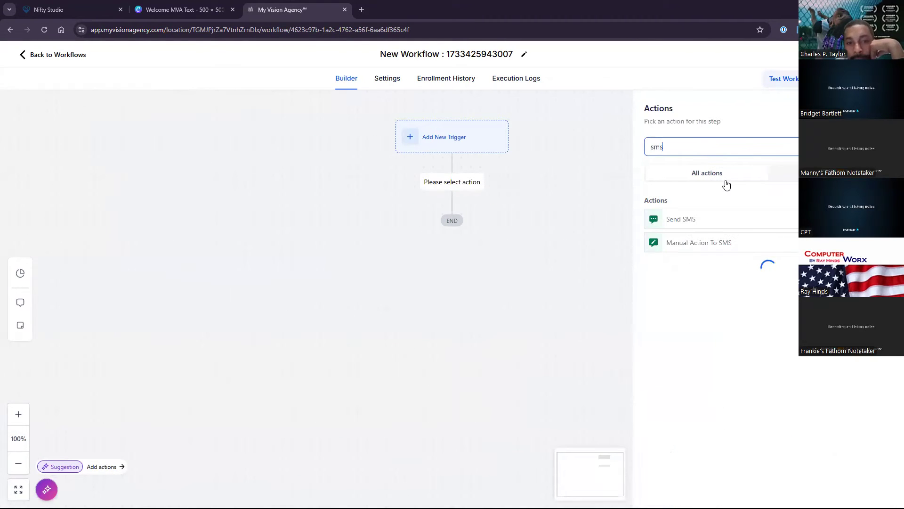
click(691, 219)
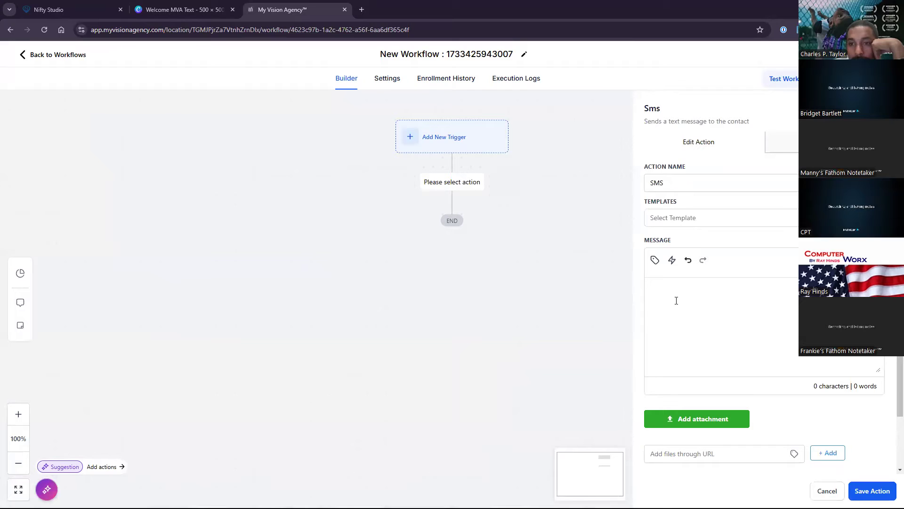
Insert the Contact > Full Name field {{contact.name}} into the SMS and select it.
click(654, 260)
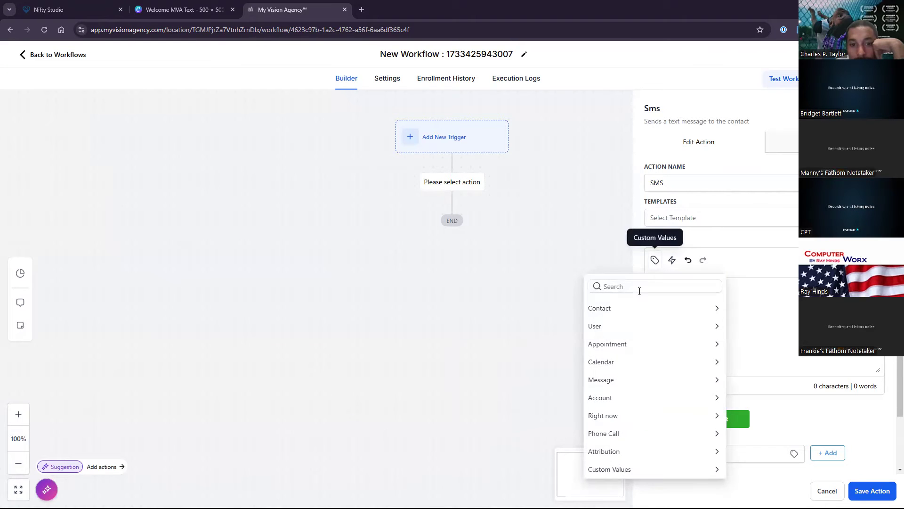
click(629, 307)
click(629, 322)
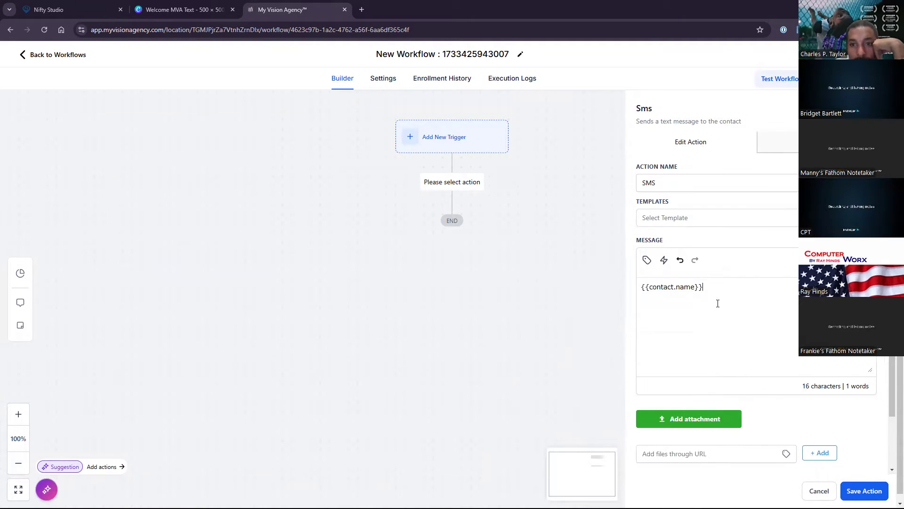
drag(720, 286, 632, 293)
key(ctrl+c)
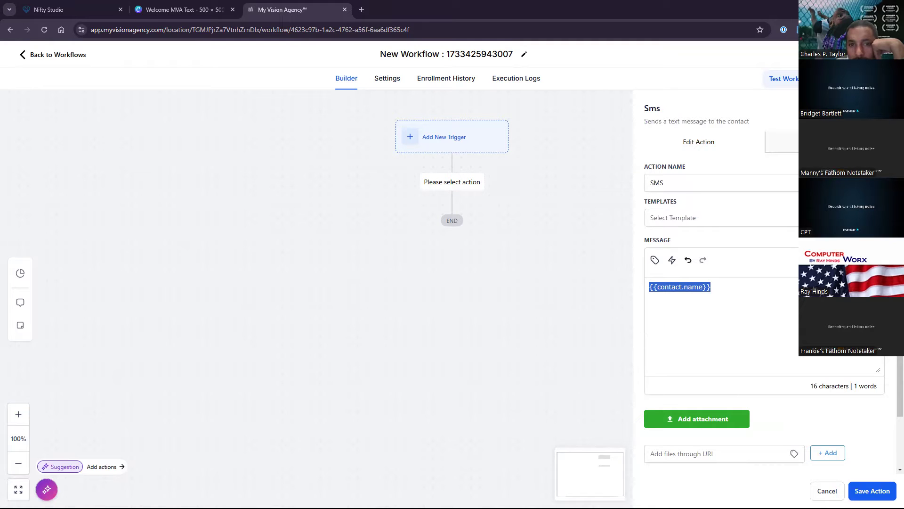
click(80, 3)
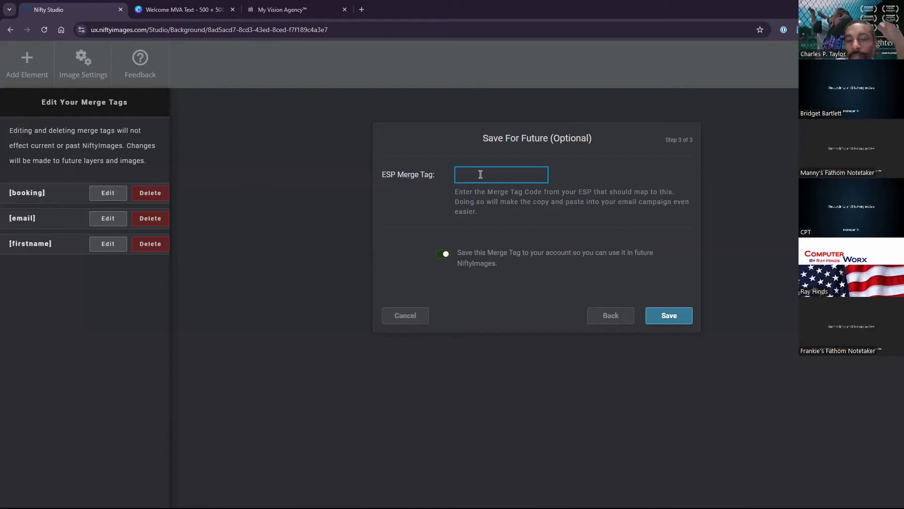
Save FullName mapped to {{contact.name}}, then place the [fullname] text in the pill at size 47.
key(ctrl+v)
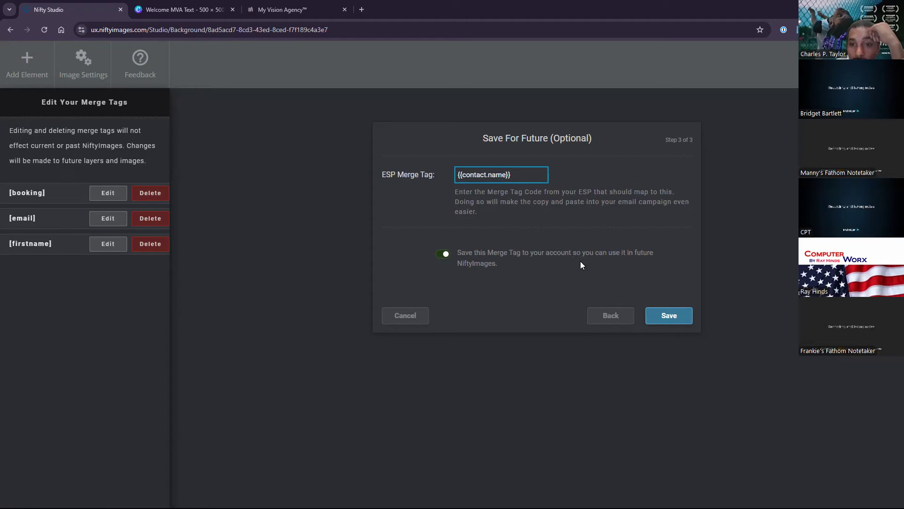
click(670, 319)
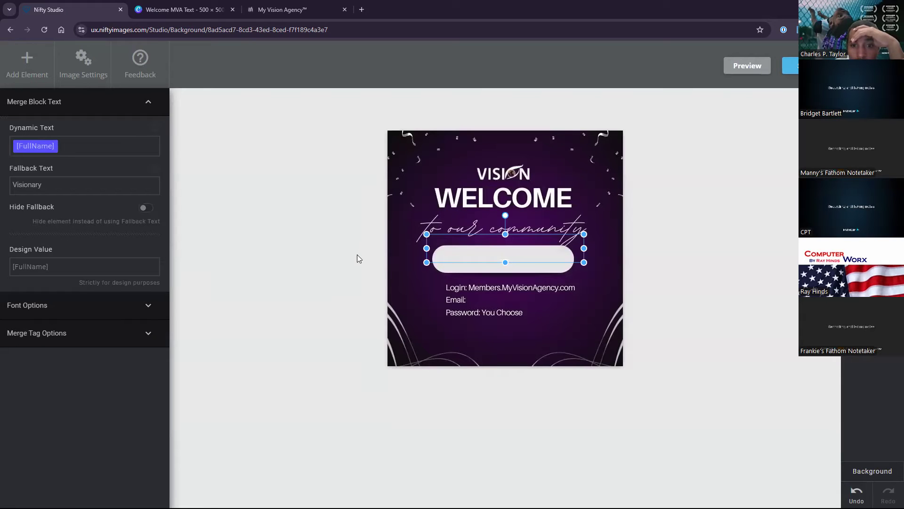
drag(466, 254, 466, 265)
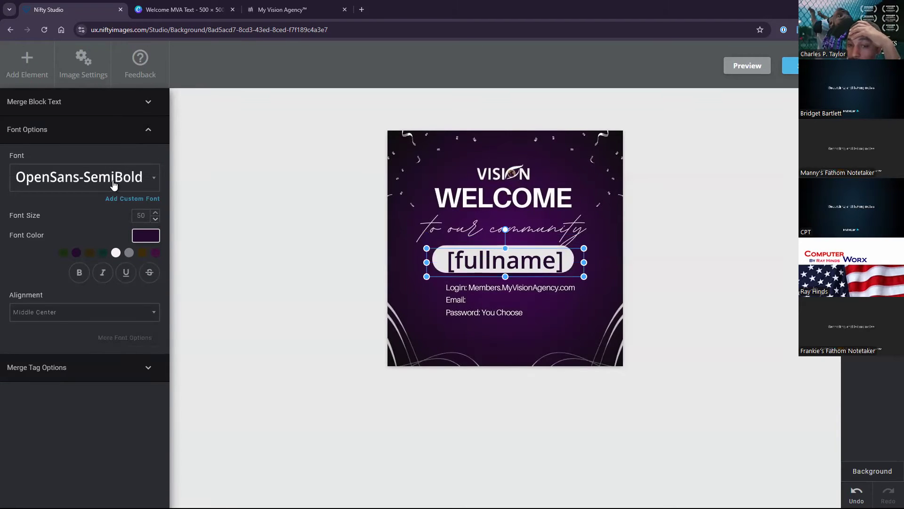
click(155, 220)
click(155, 220)
click(156, 220)
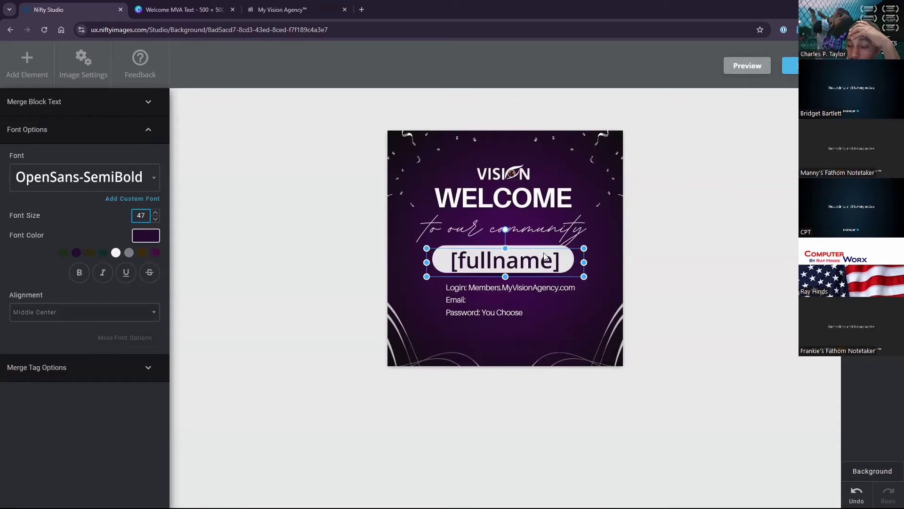
Resize and nudge the [fullname] text box so it fits neatly inside the white pill.
drag(535, 267, 532, 264)
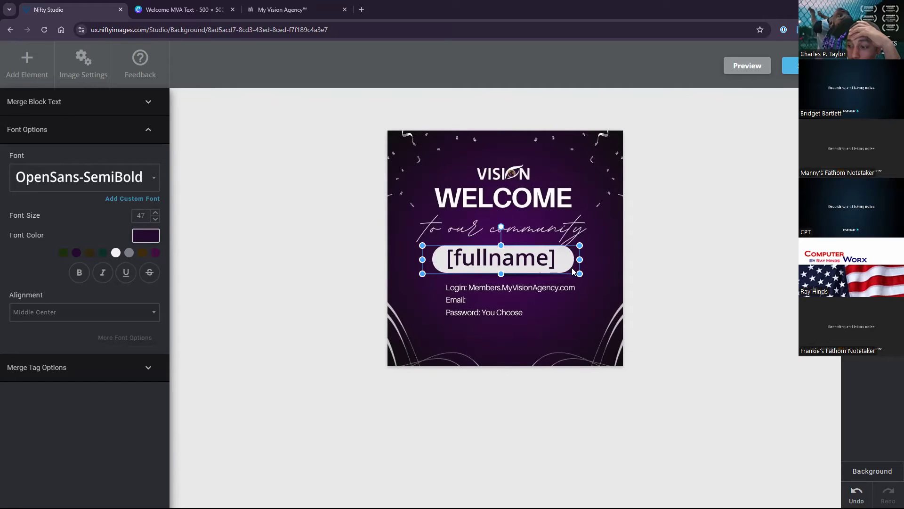
drag(581, 273, 566, 270)
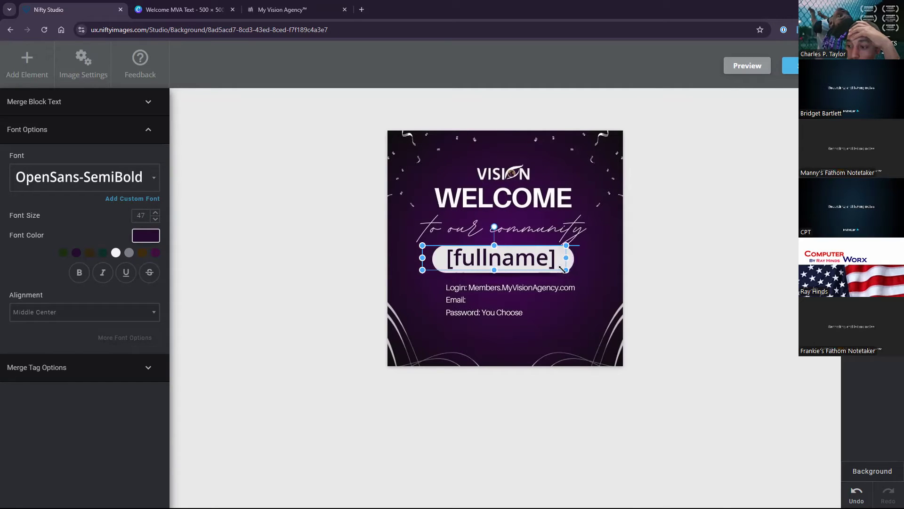
drag(422, 258, 437, 262)
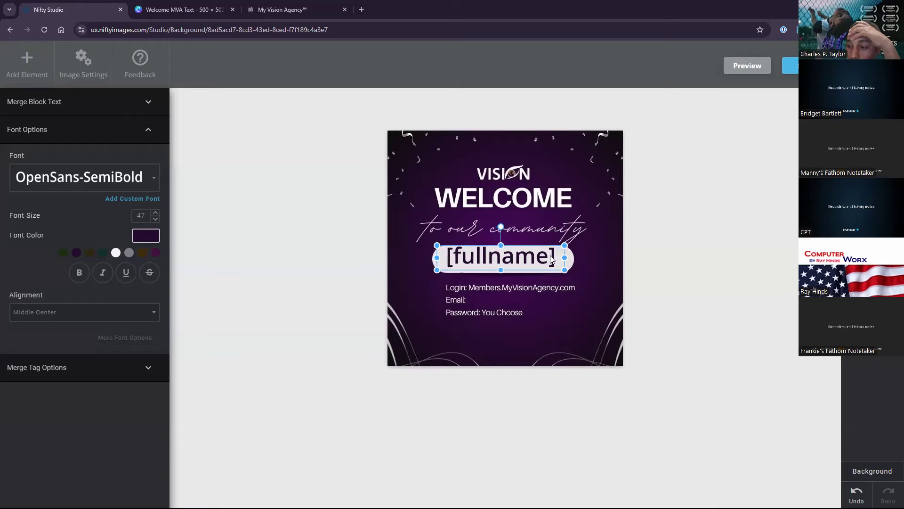
drag(563, 256, 570, 257)
drag(503, 245, 503, 250)
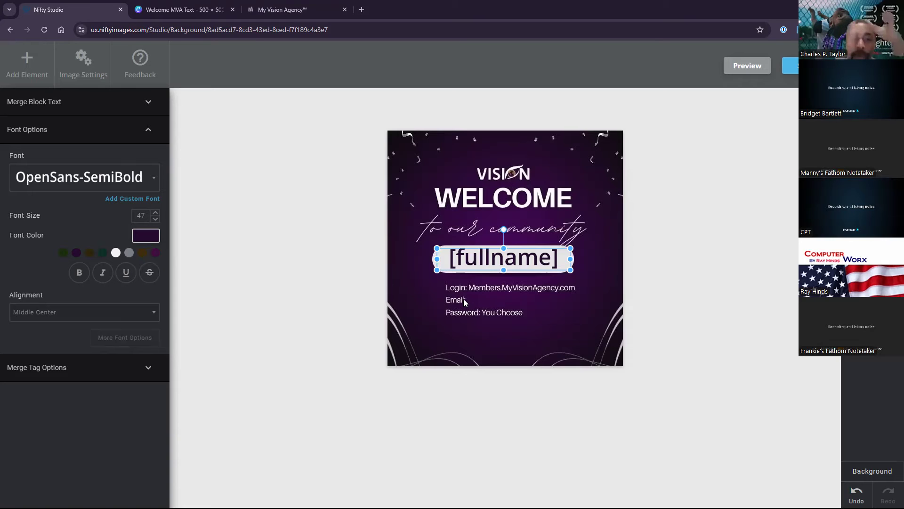
click(27, 60)
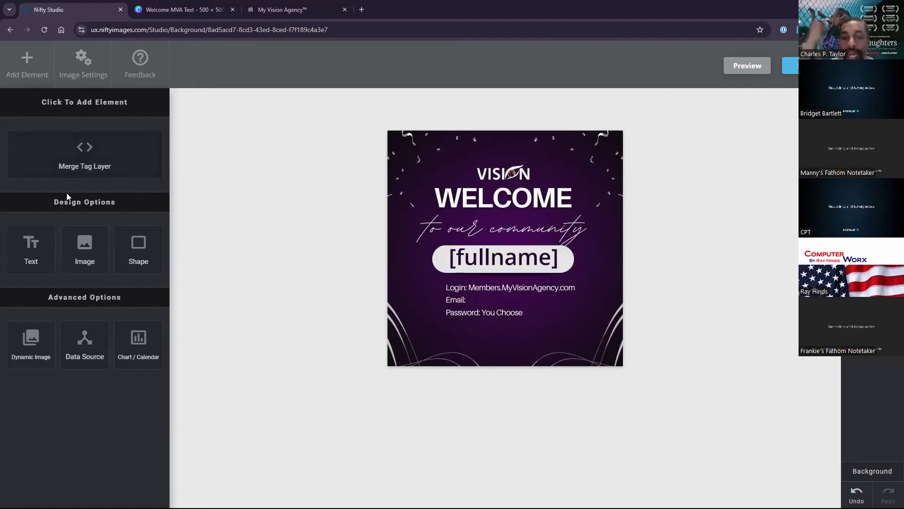
Insert the [email] merge tag onto the Email line and style it white Open Sans.
click(75, 166)
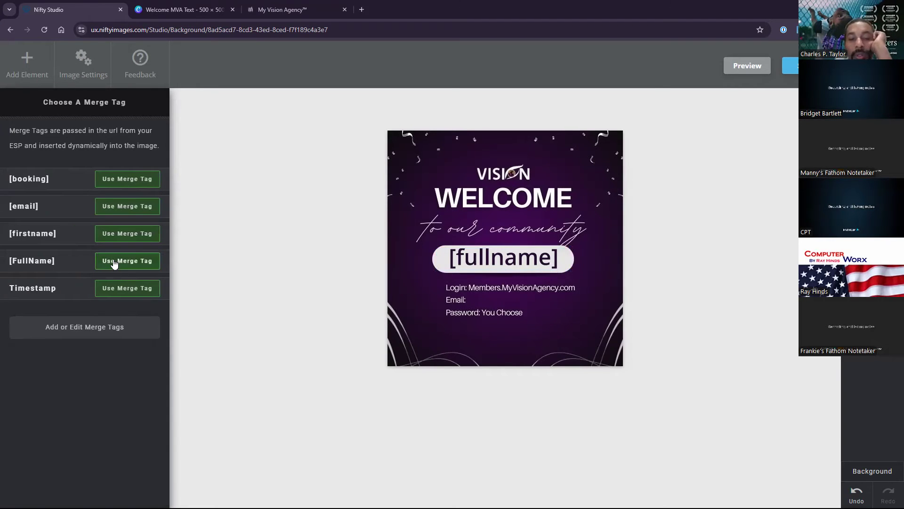
click(118, 206)
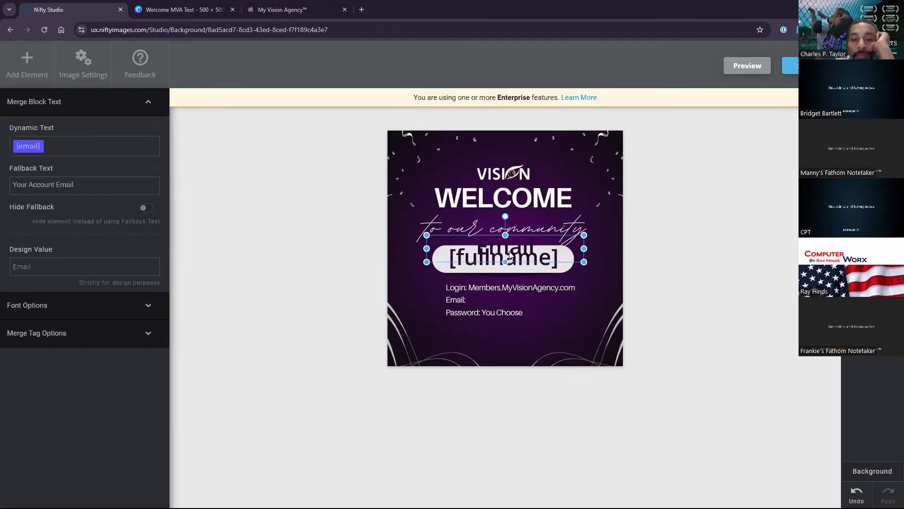
drag(513, 264, 513, 294)
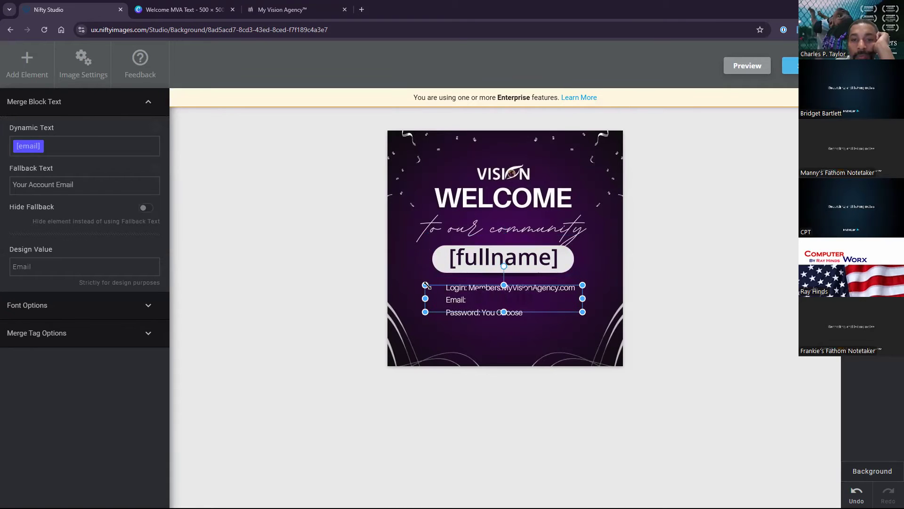
mouse_move(426, 285)
mouse_down()
mouse_move(488, 296)
mouse_move(421, 292)
mouse_move(426, 285)
mouse_up()
click(41, 306)
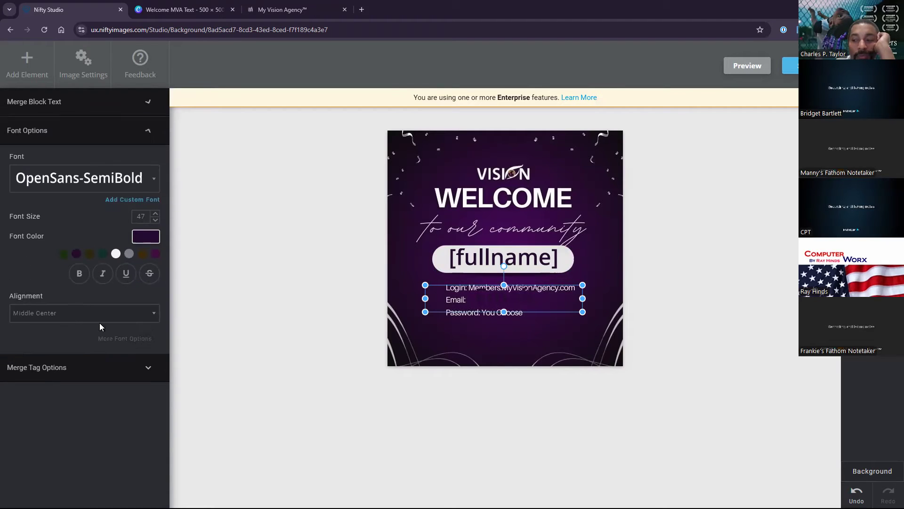
click(116, 253)
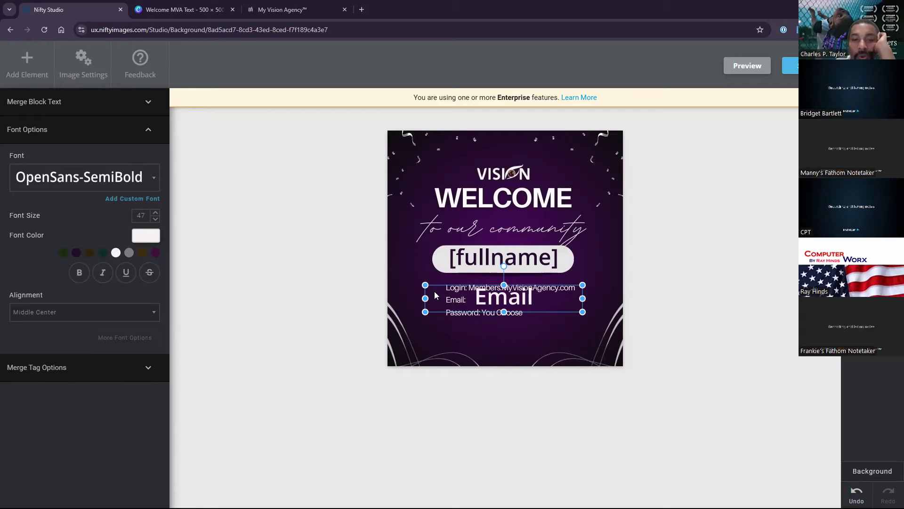
click(77, 177)
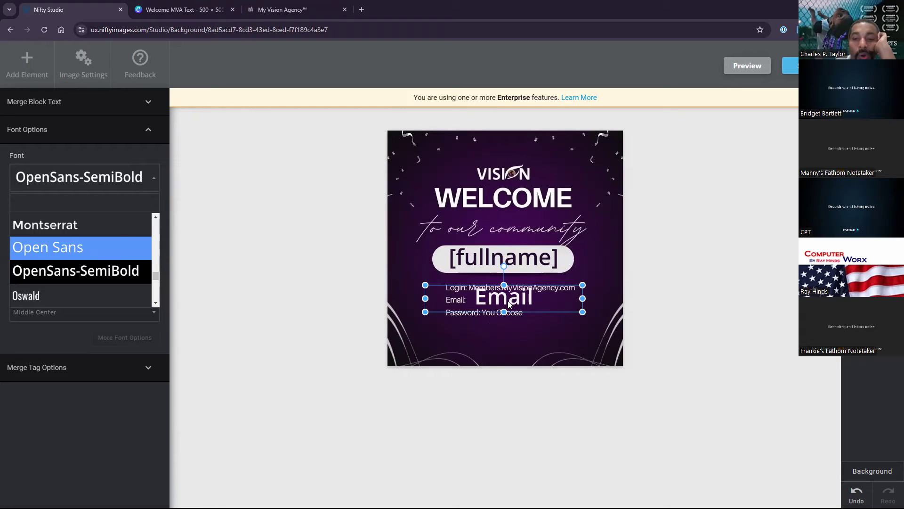
click(75, 247)
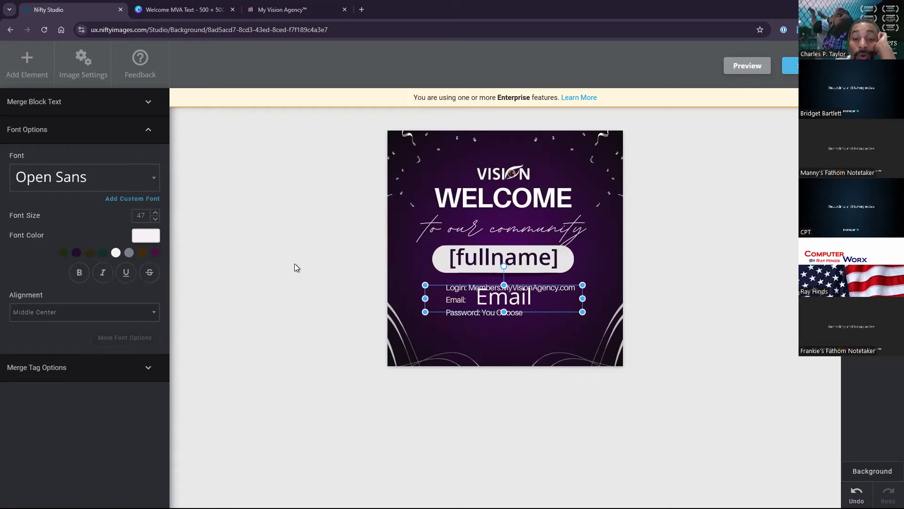
Reduce the [email] text to size 16 and fit its box right after the Email: label.
mouse_move(425, 284)
mouse_down()
mouse_move(461, 291)
mouse_move(428, 286)
mouse_up()
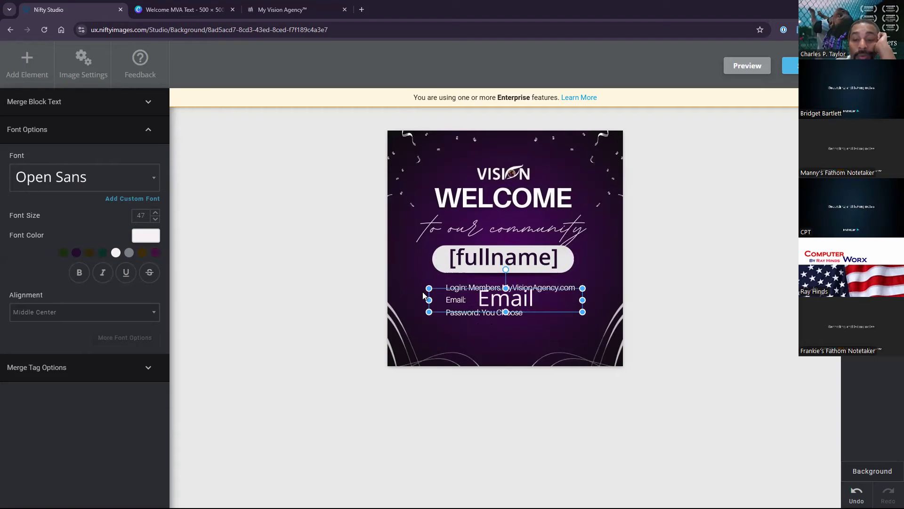
click(155, 219)
click(155, 219)
click(156, 220)
click(156, 220)
click(155, 220)
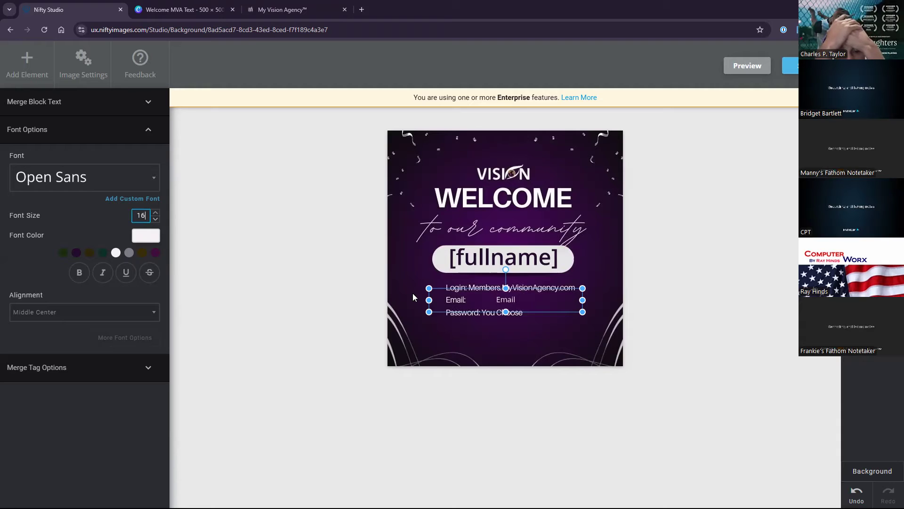
drag(429, 300, 466, 300)
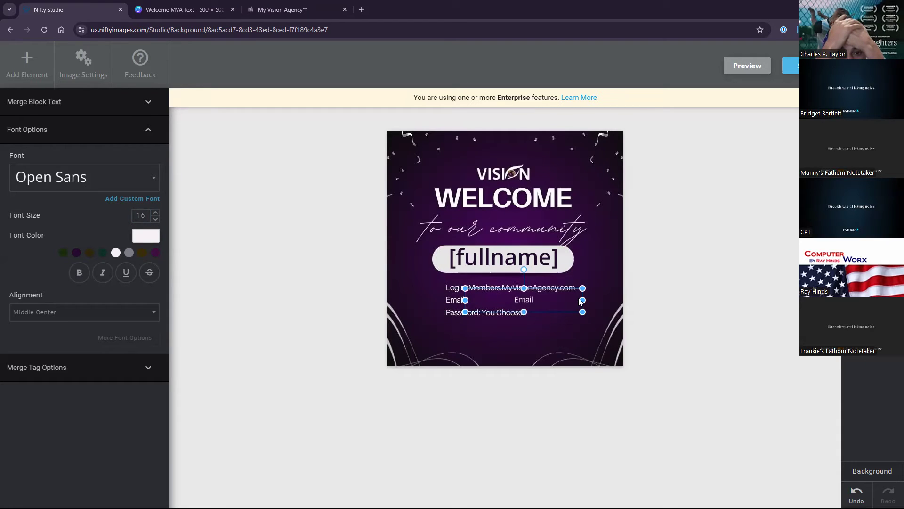
mouse_move(580, 299)
mouse_down()
mouse_move(599, 300)
mouse_move(577, 300)
mouse_up()
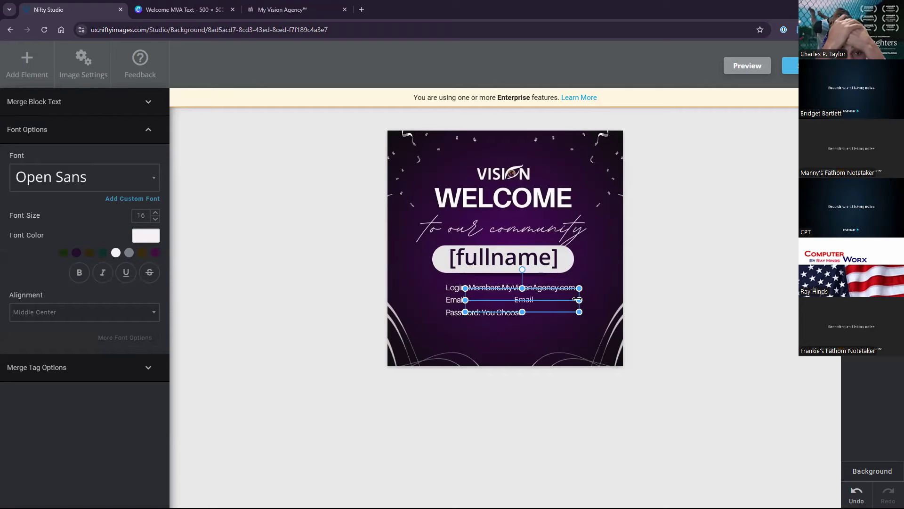
drag(521, 313, 520, 293)
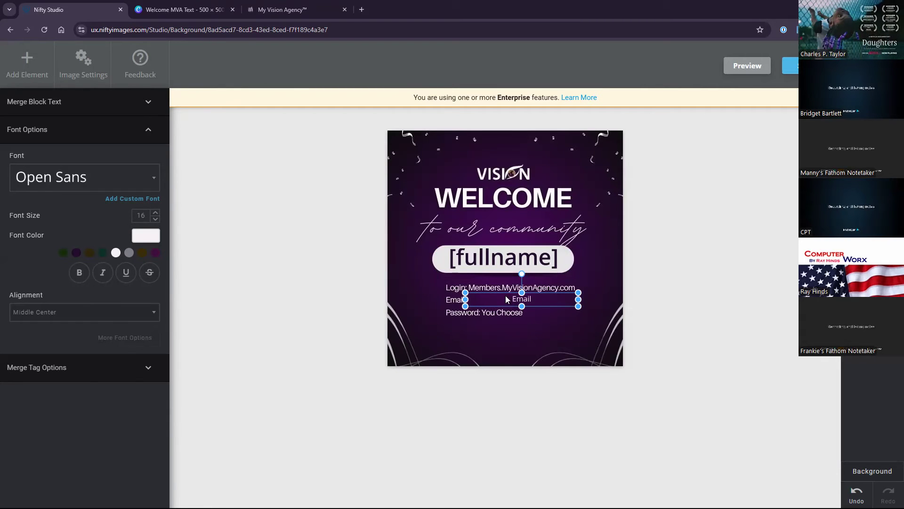
click(67, 102)
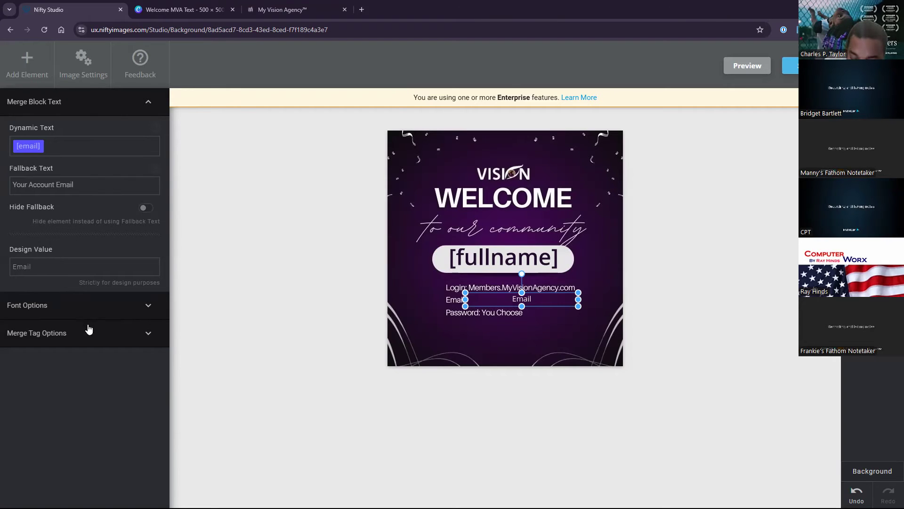
click(30, 307)
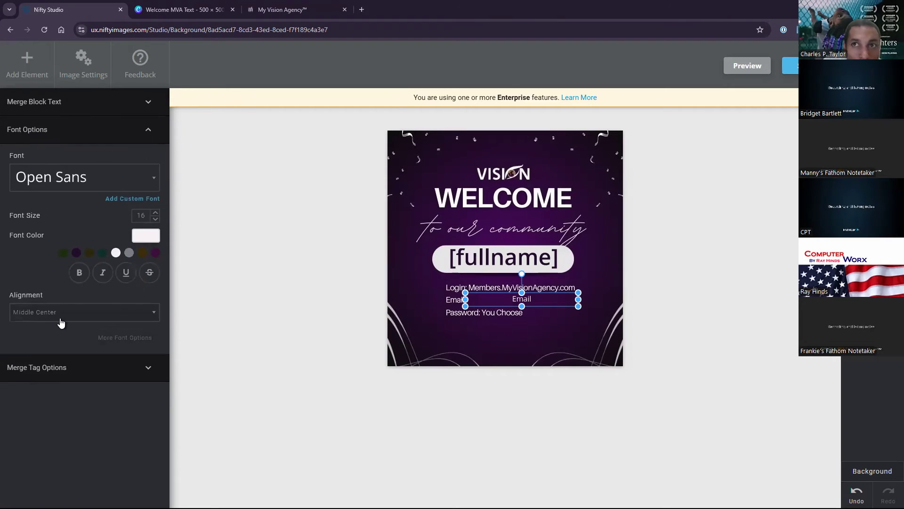
Replace the [email] layer's design value with the agency's sample e-mail address.
click(60, 108)
drag(38, 269, 7, 272)
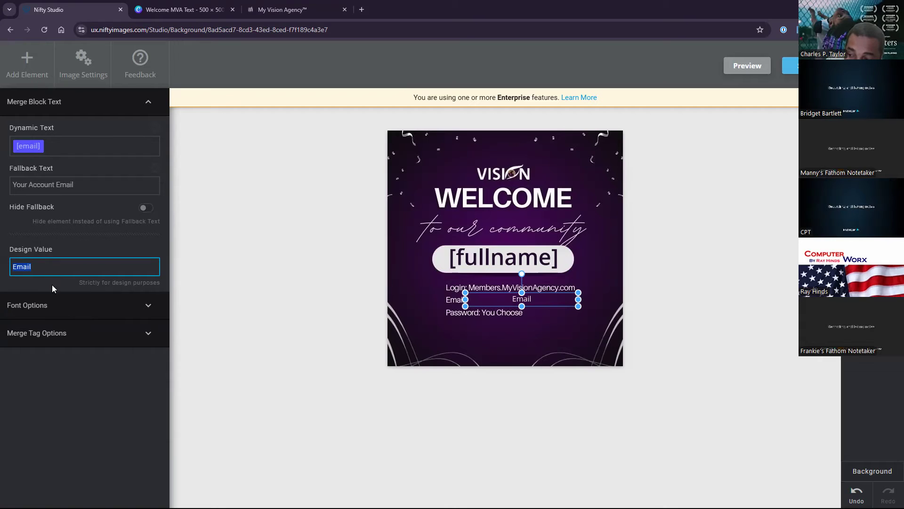
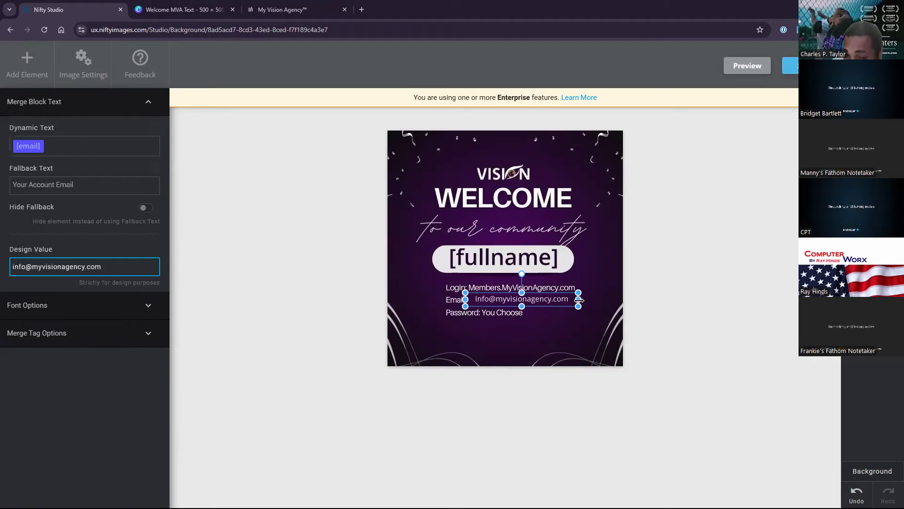
click(88, 305)
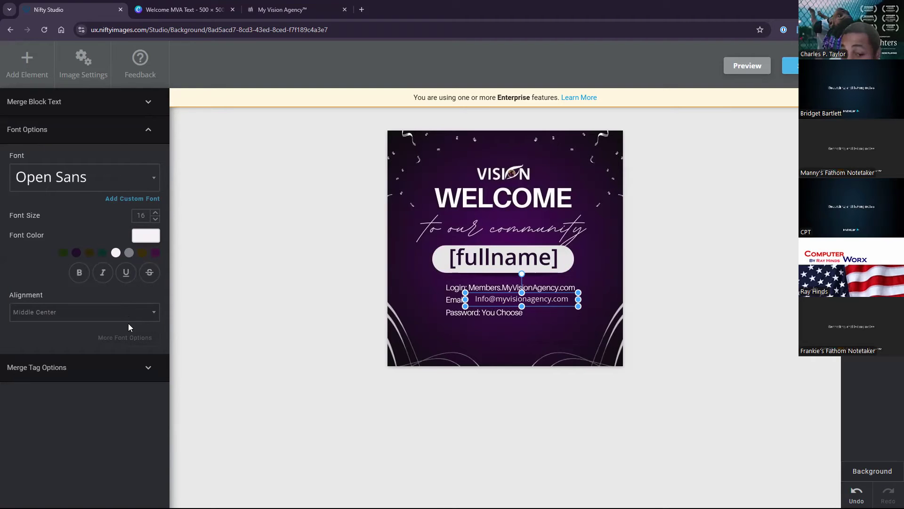
Set the [email] layer's text alignment to Middle Left.
click(53, 367)
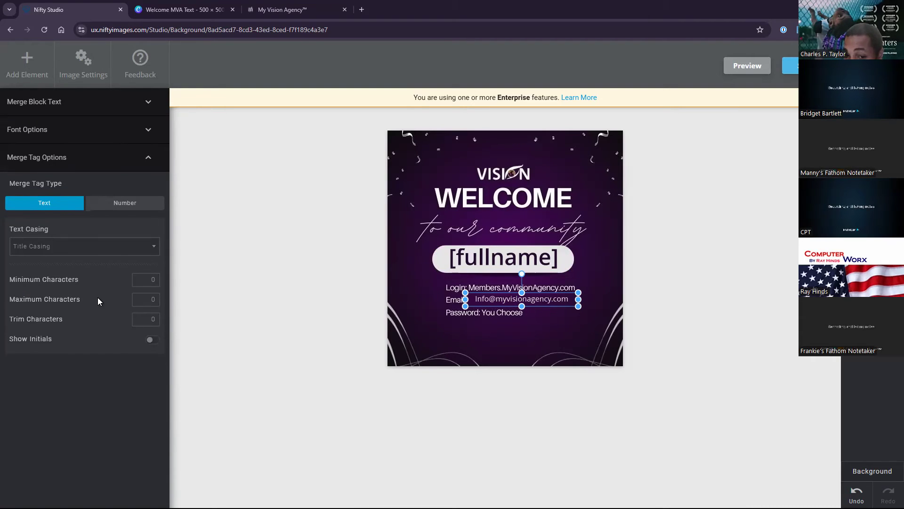
click(124, 162)
click(70, 135)
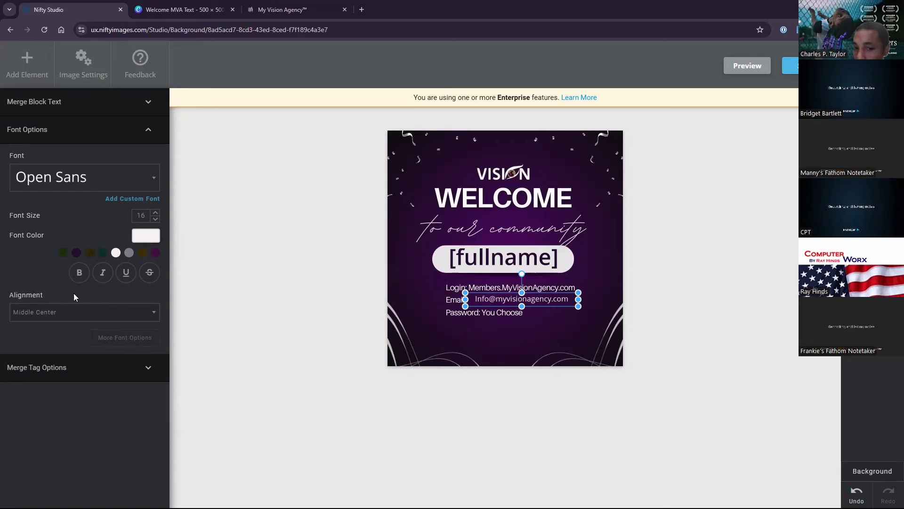
click(66, 312)
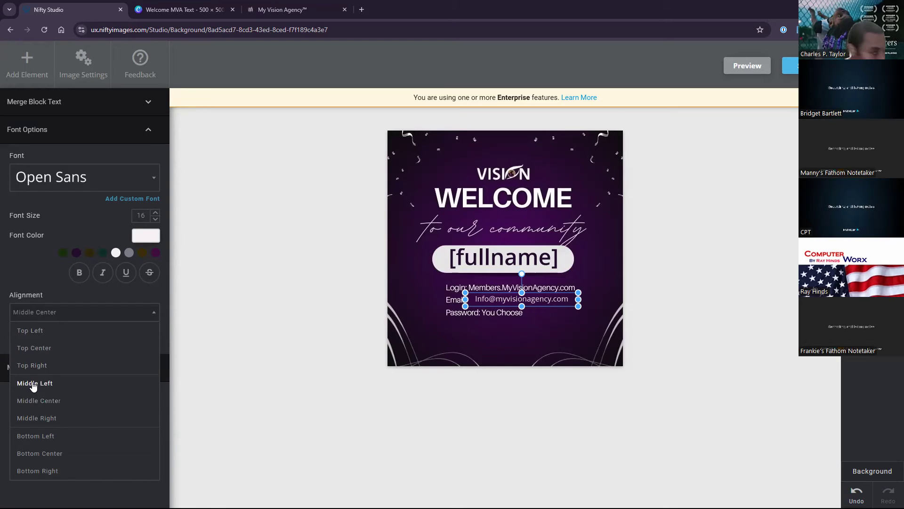
click(85, 385)
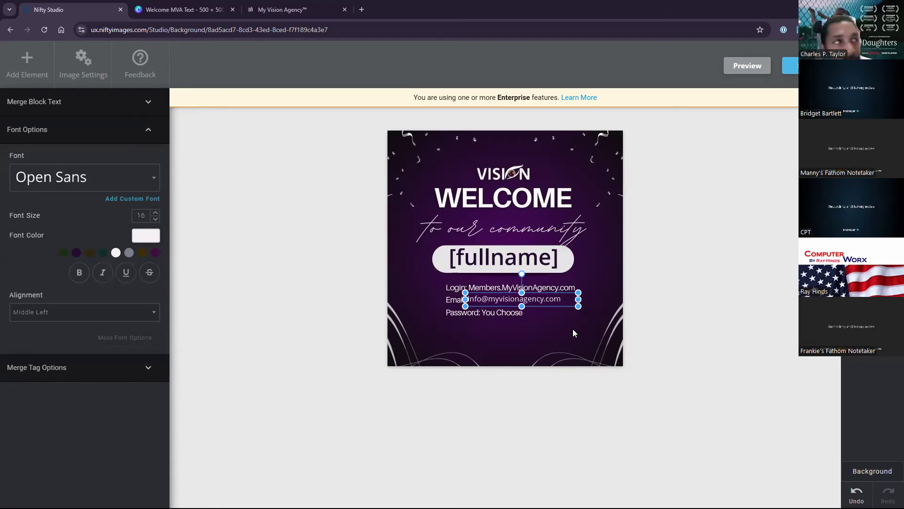
Nudge the email text slightly lower and check its placement beside the Email label.
click(534, 341)
click(520, 302)
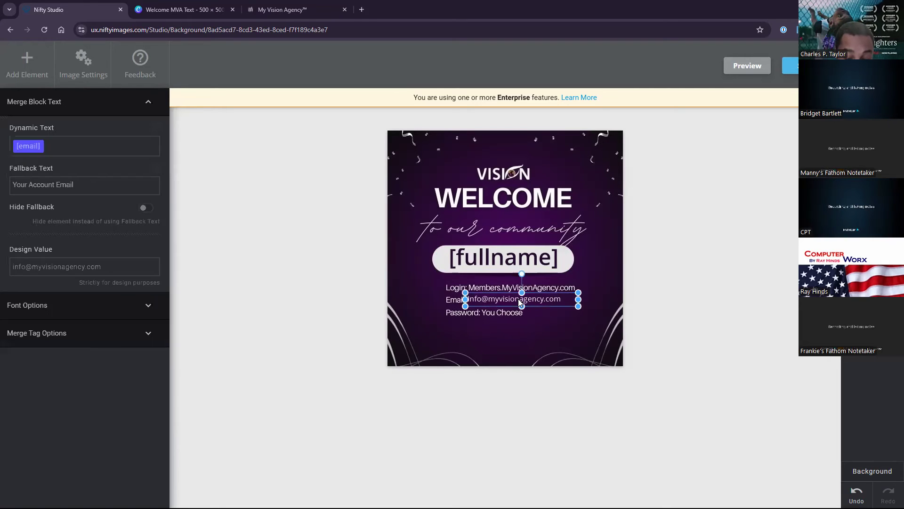
key(Down)
key(Down)
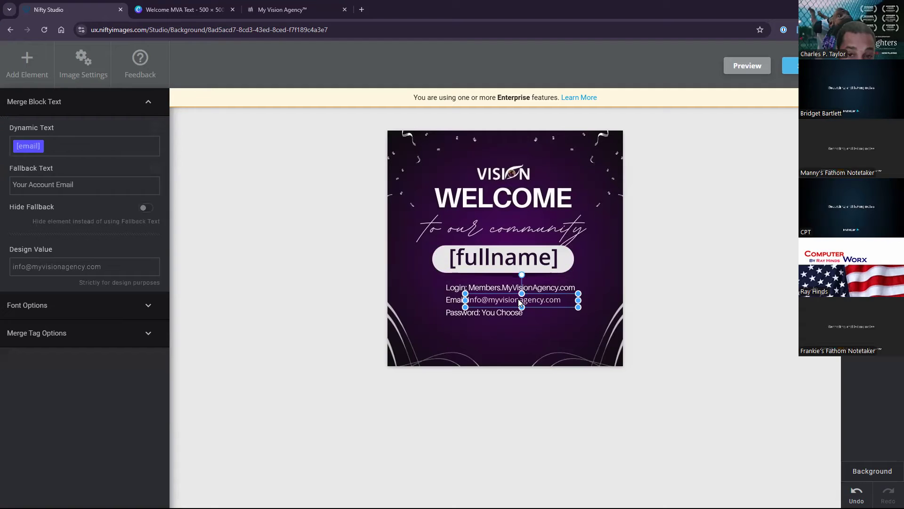
click(510, 330)
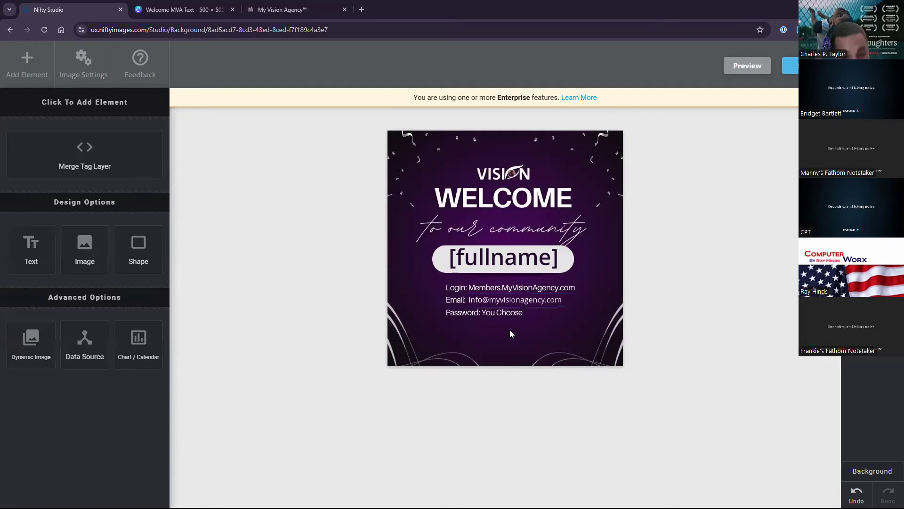
click(511, 301)
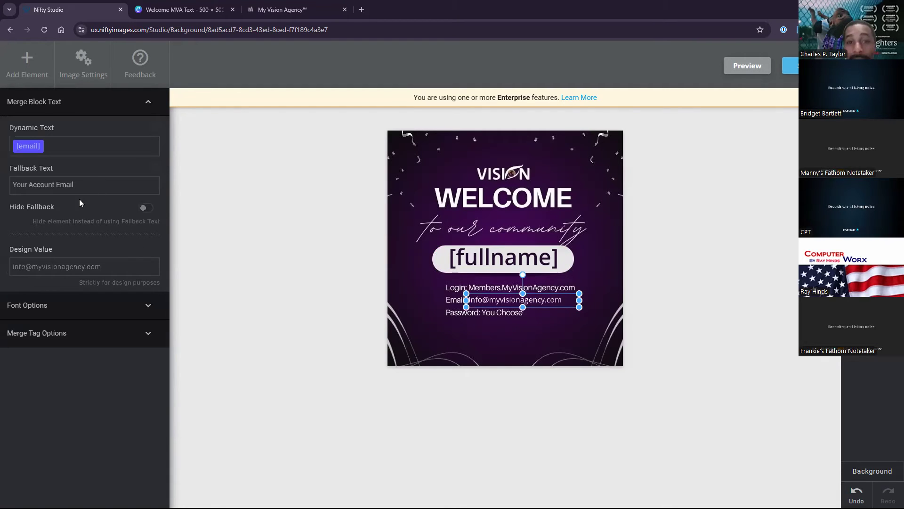
Colour the email address text bright orange.
click(27, 305)
click(146, 235)
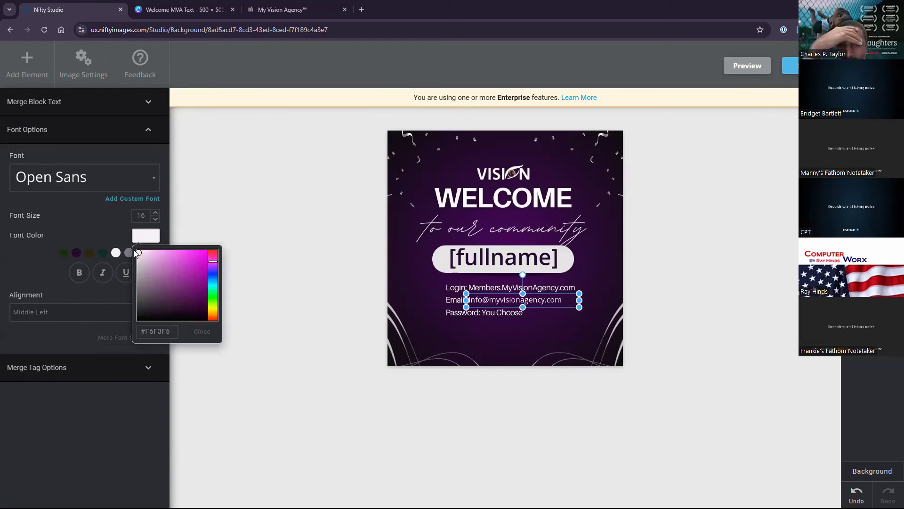
click(213, 313)
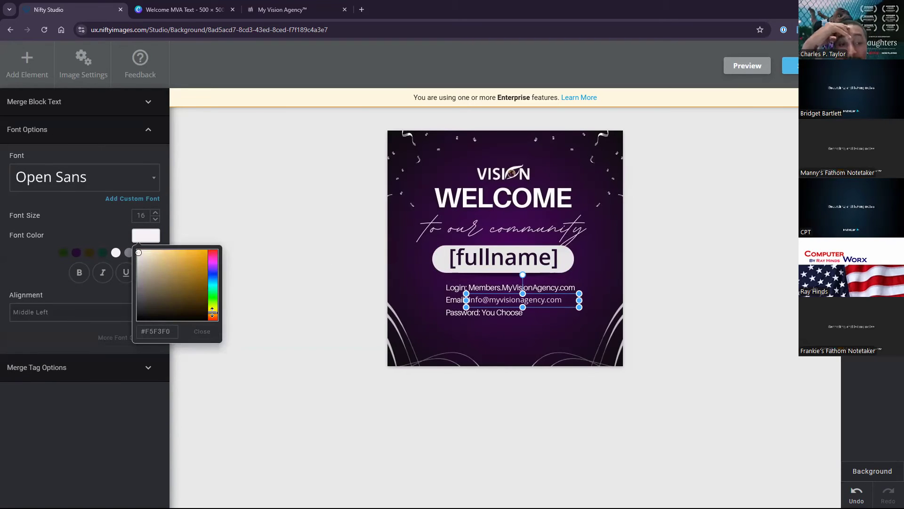
drag(197, 257, 204, 249)
click(131, 151)
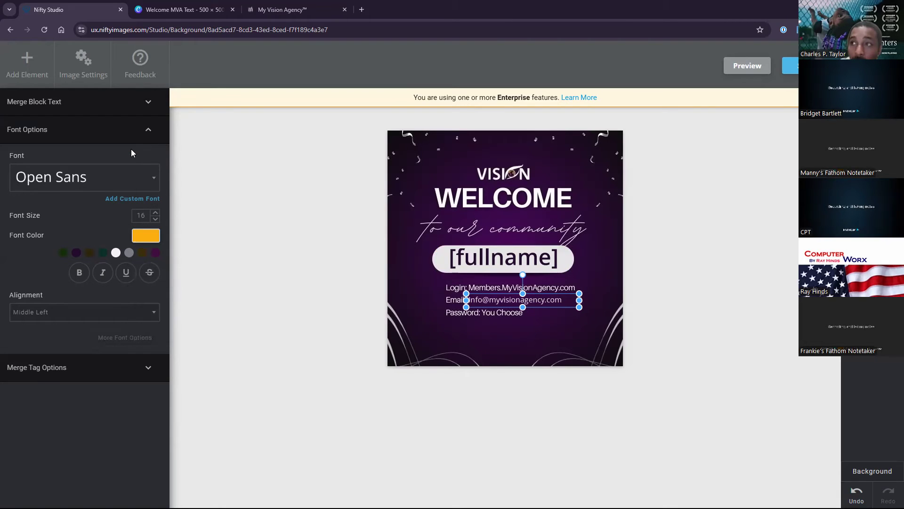
Colour the [fullname] text bright orange to match.
click(487, 262)
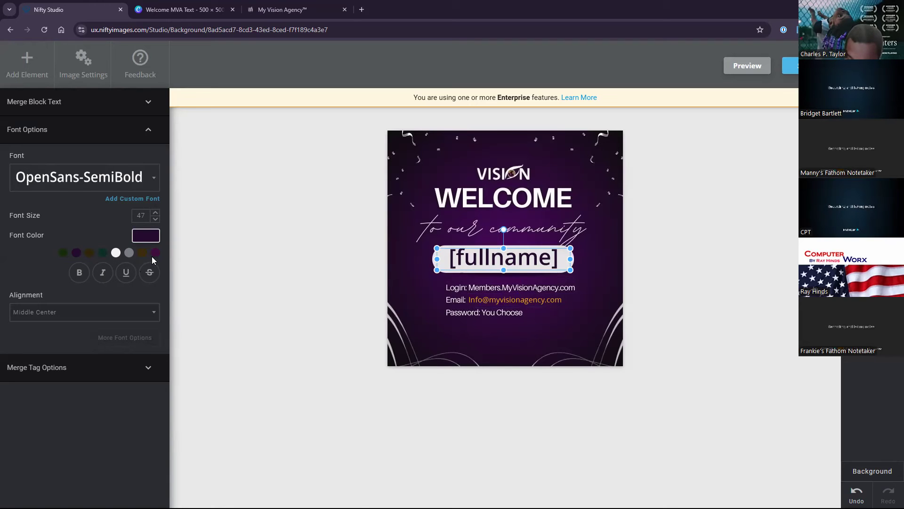
click(150, 238)
click(213, 314)
click(207, 314)
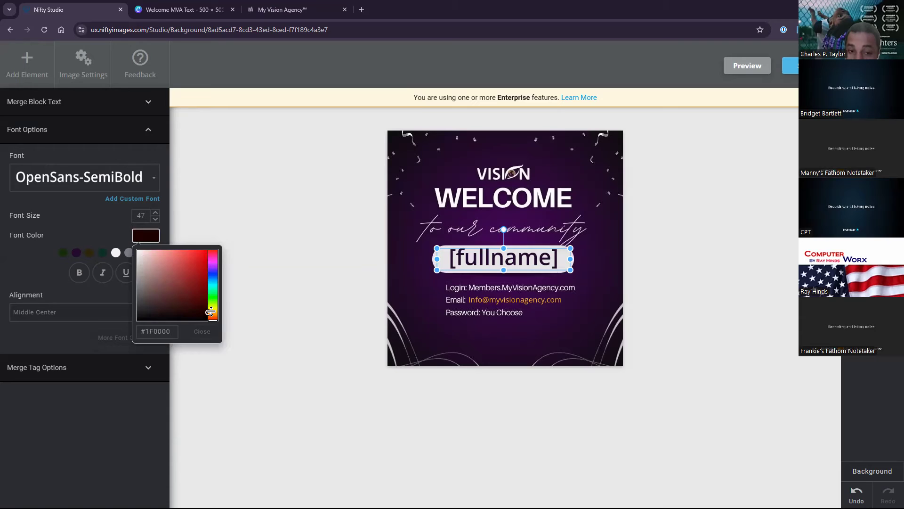
click(213, 315)
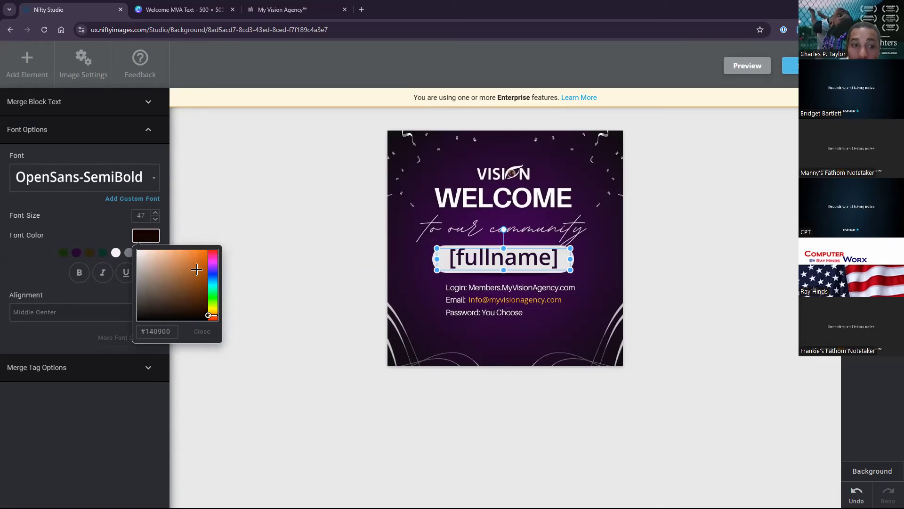
click(203, 247)
click(86, 145)
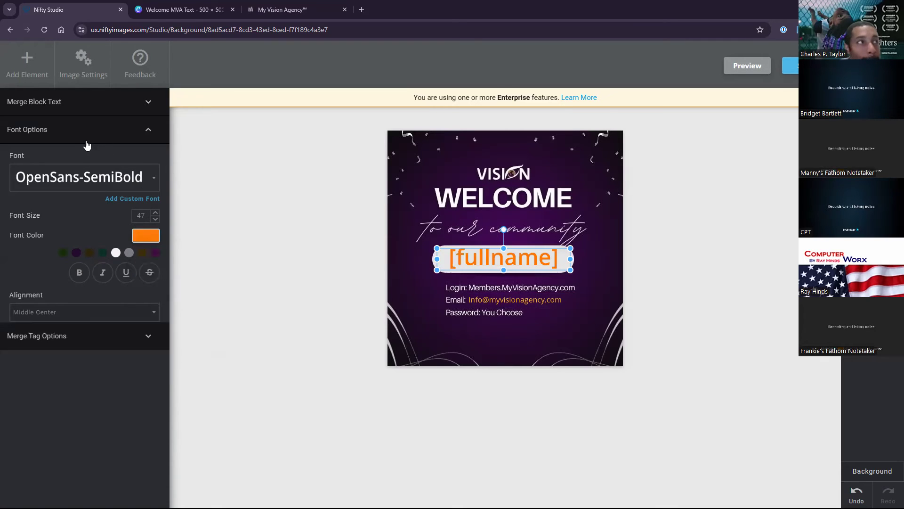
click(87, 145)
Save the image under the name 'Test community image'.
click(790, 66)
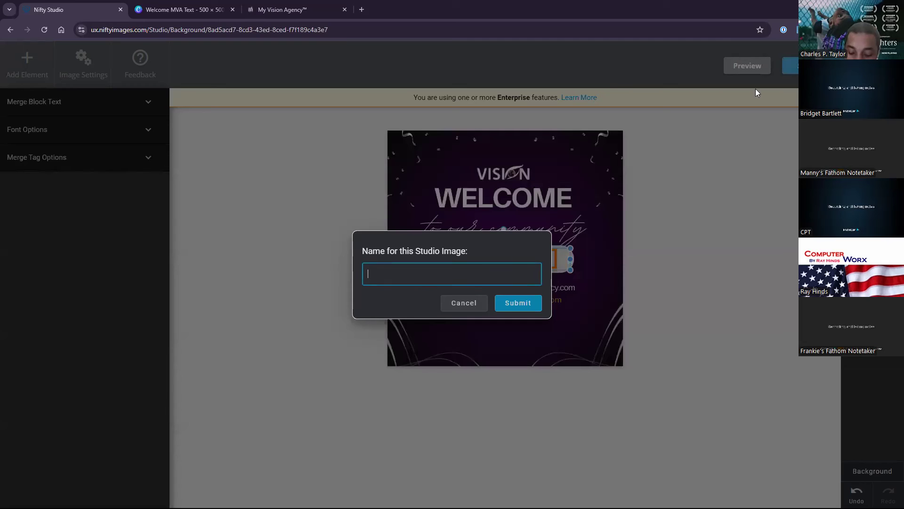
text(T)
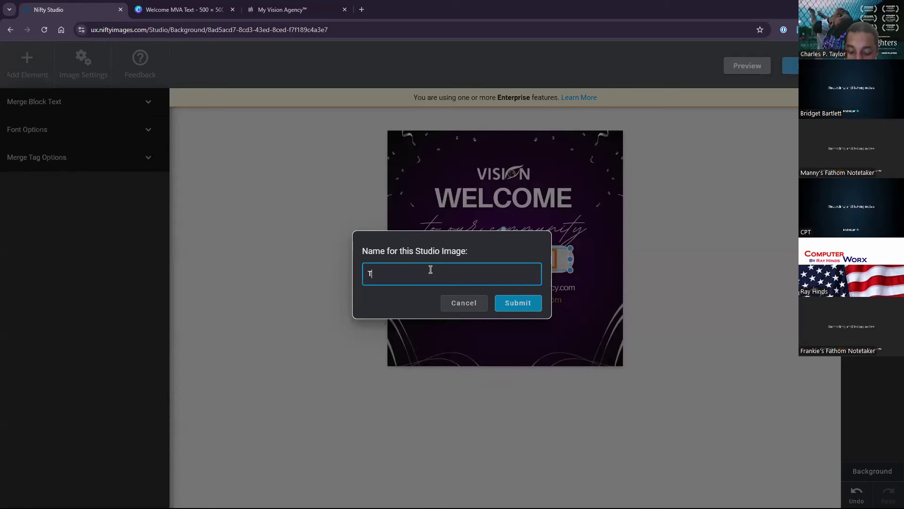
text(est community )
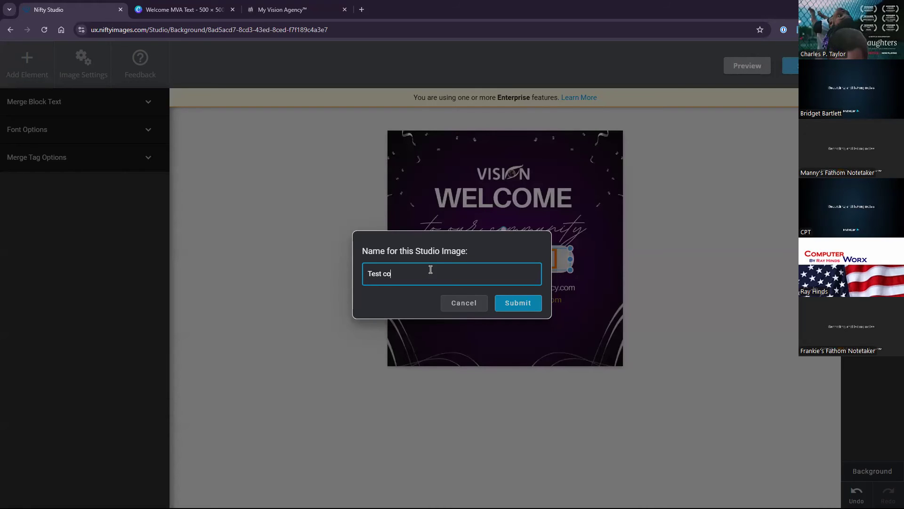
text(image)
click(507, 306)
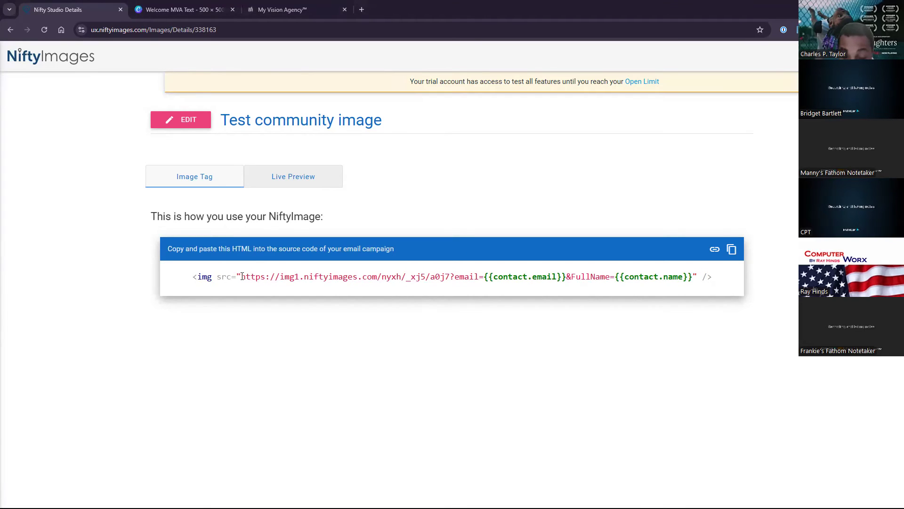
Copy the full image URL, including the {{contact.email}} merge tag, and return to My Vision Agency.
drag(242, 277, 693, 276)
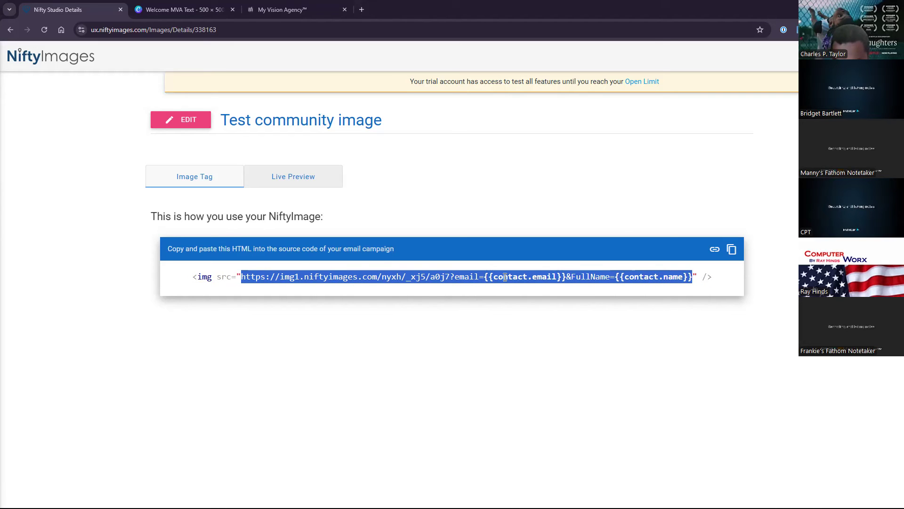
click(363, 249)
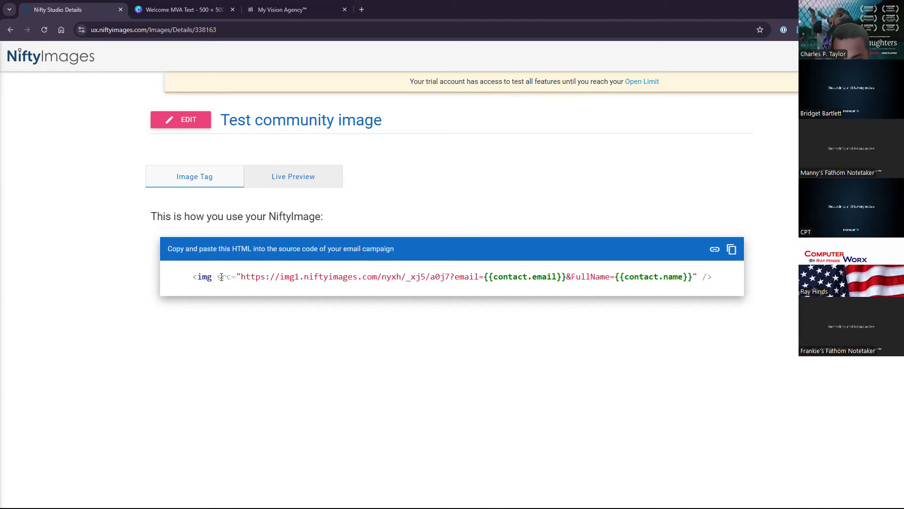
drag(242, 277, 455, 276)
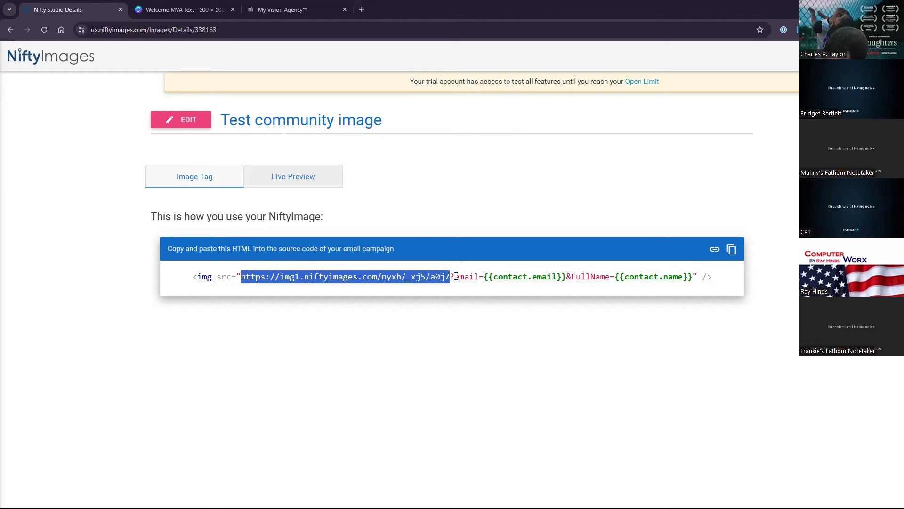
drag(486, 277, 695, 275)
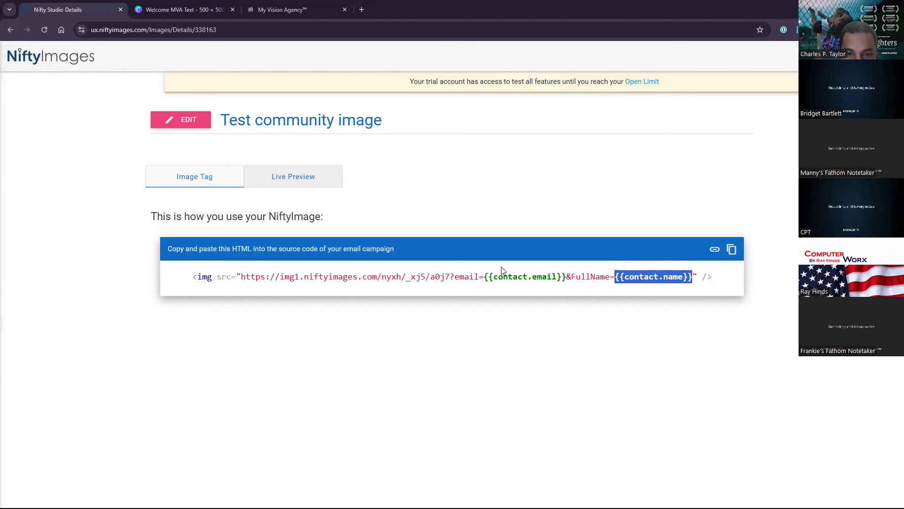
drag(244, 279, 691, 279)
key(ctrl+c)
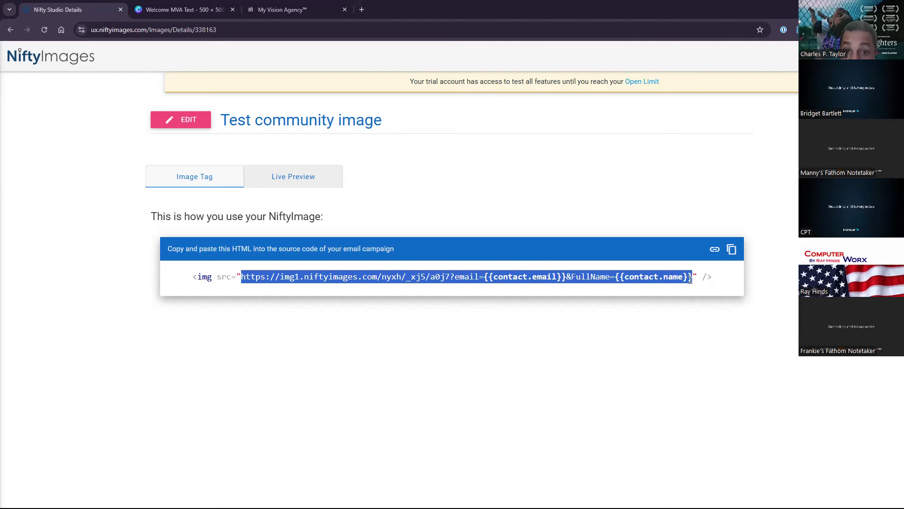
click(271, 11)
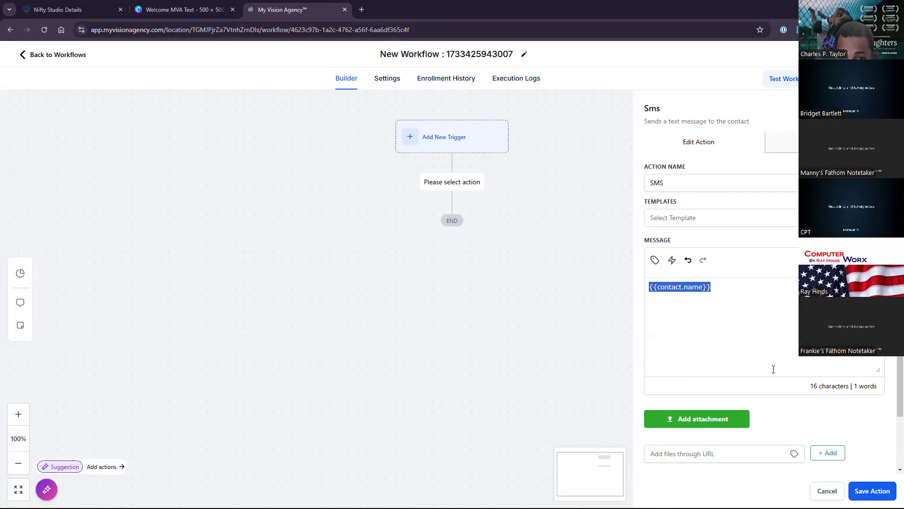
Attach the copied NiftyImages URL to the SMS through 'Add files through URL'.
click(705, 454)
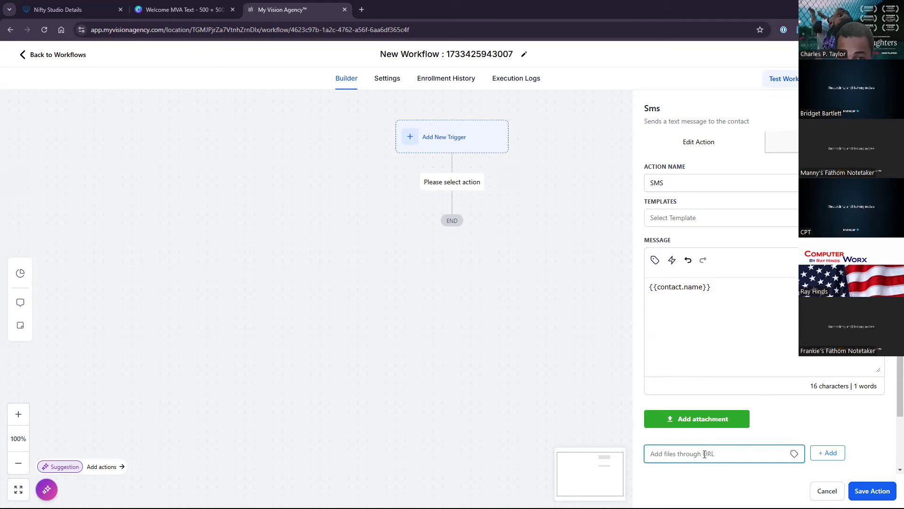
key(ctrl+v)
click(828, 453)
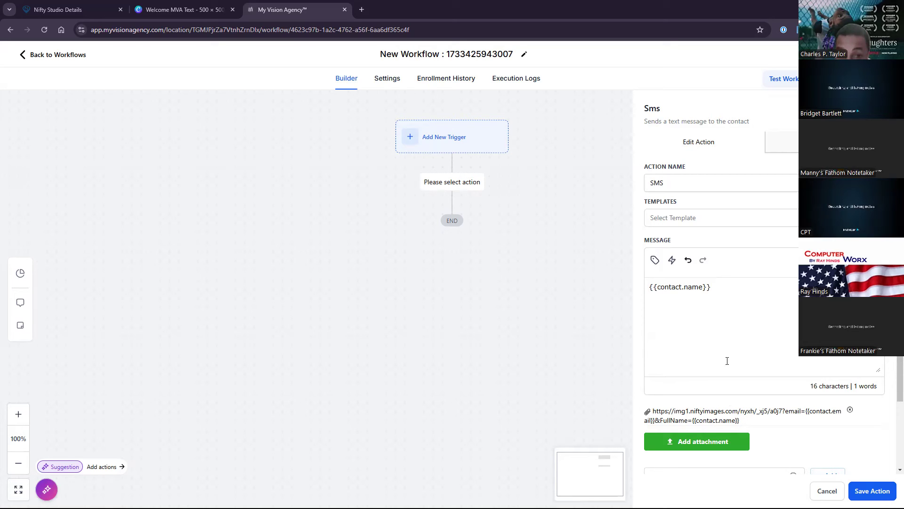
Make the message First Name + ', save our number and ow if you need any help' and save the action.
drag(711, 287, 637, 283)
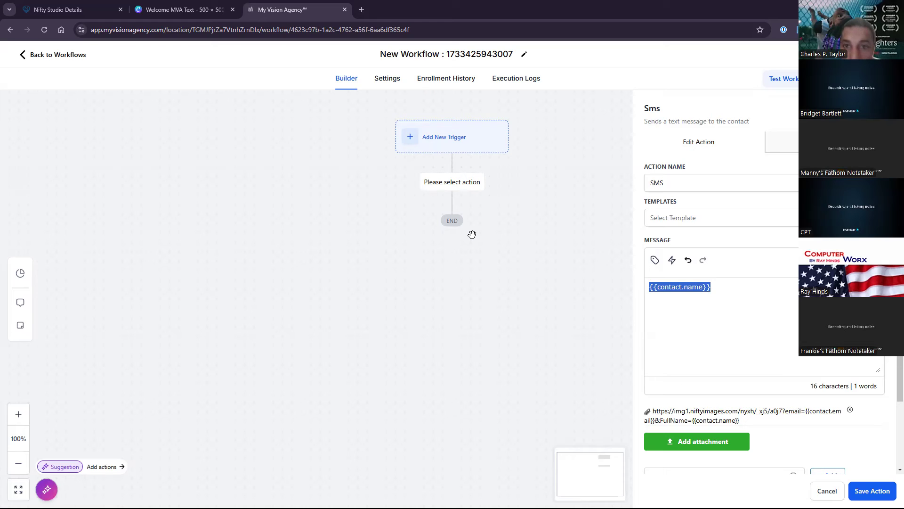
text(Welo)
key(BackSpace)
key(BackSpace)
key(BackSpace)
key(BackSpace)
key(BackSpace)
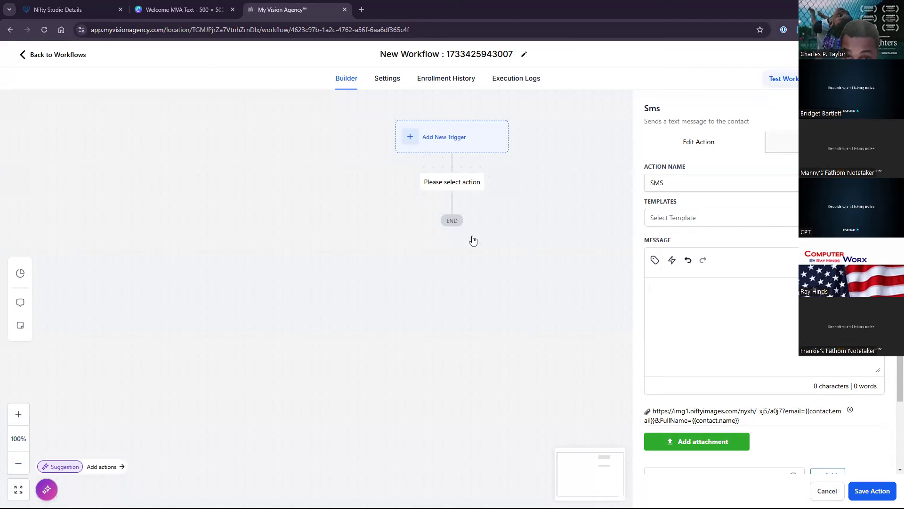
click(655, 261)
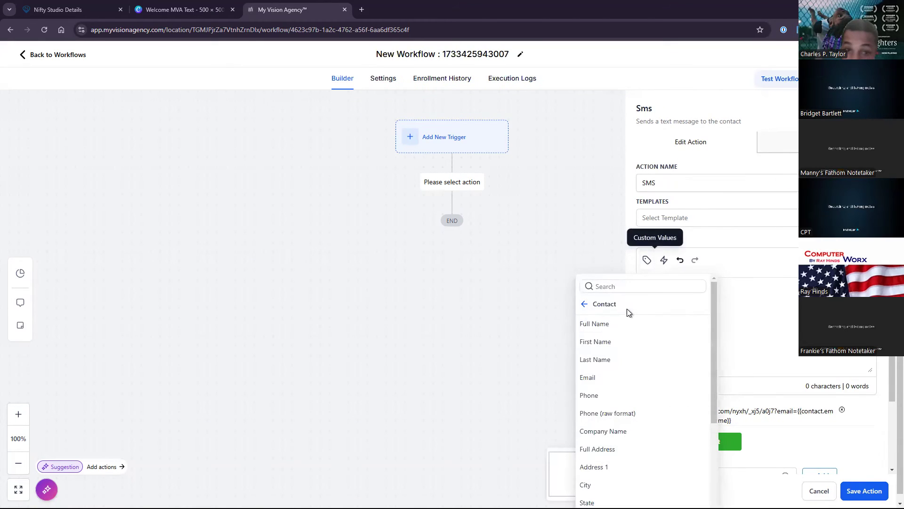
click(589, 342)
text(, save our number an)
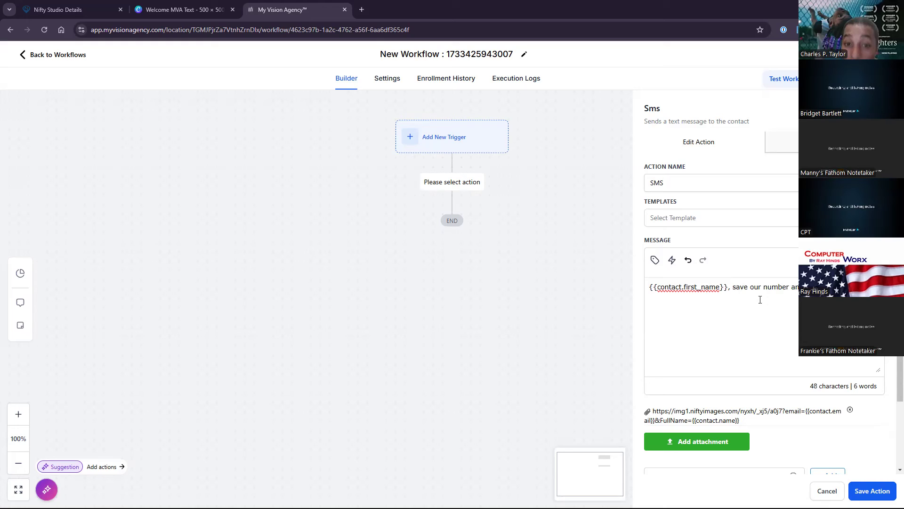
text(d ow if you )
text(need any help!)
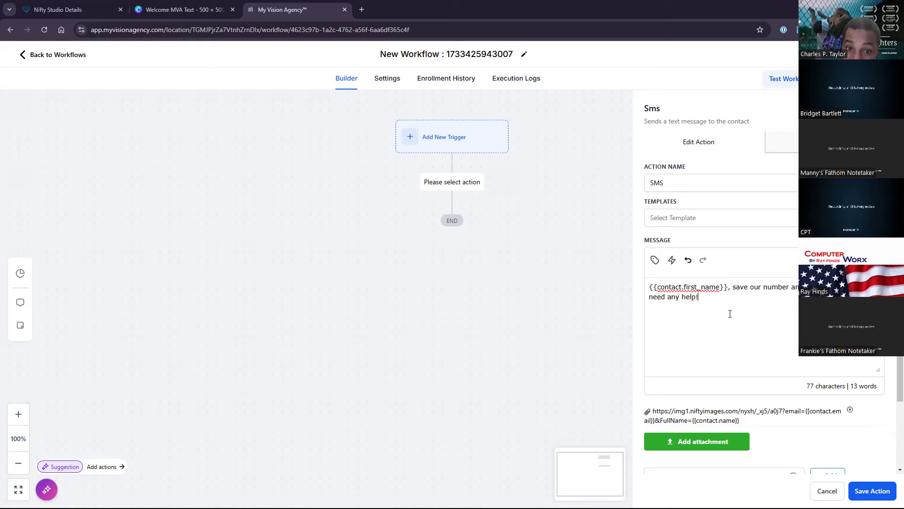
click(872, 491)
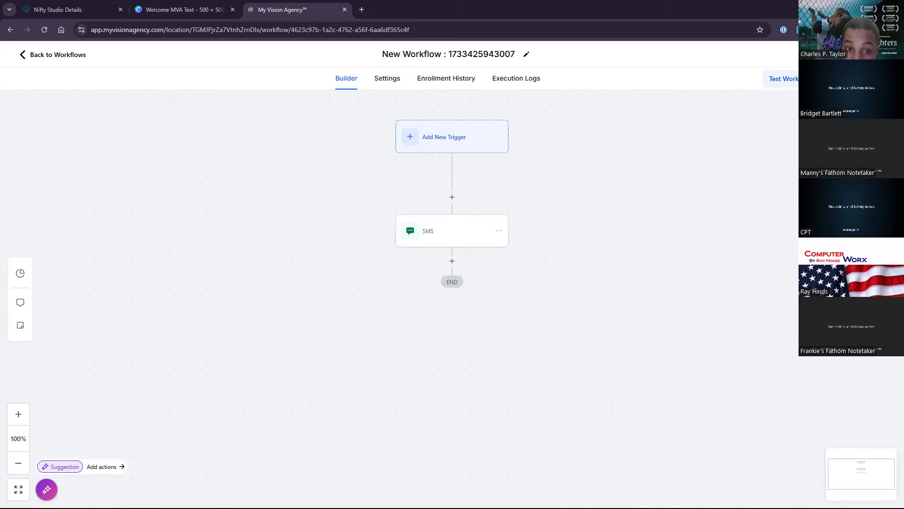
Save the workflow, then detach the My Vision Agency tab and dock it back.
click(878, 54)
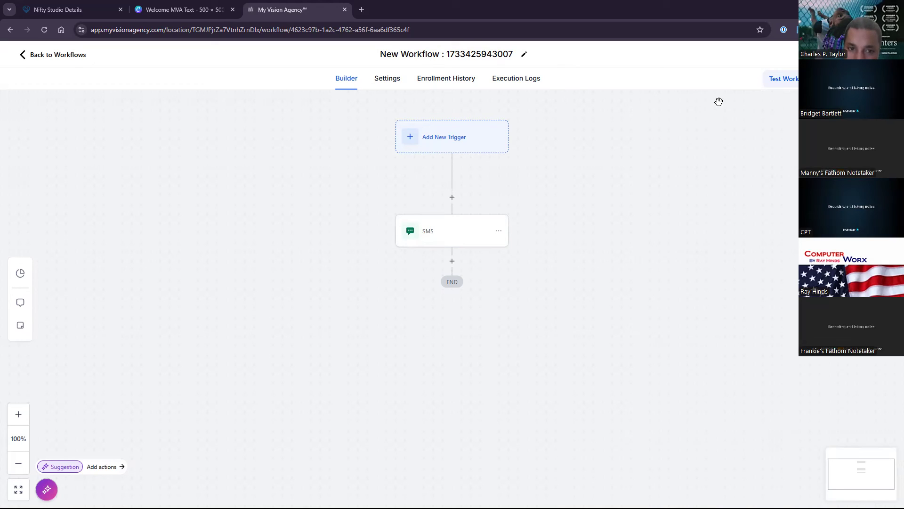
drag(311, 9, 903, 75)
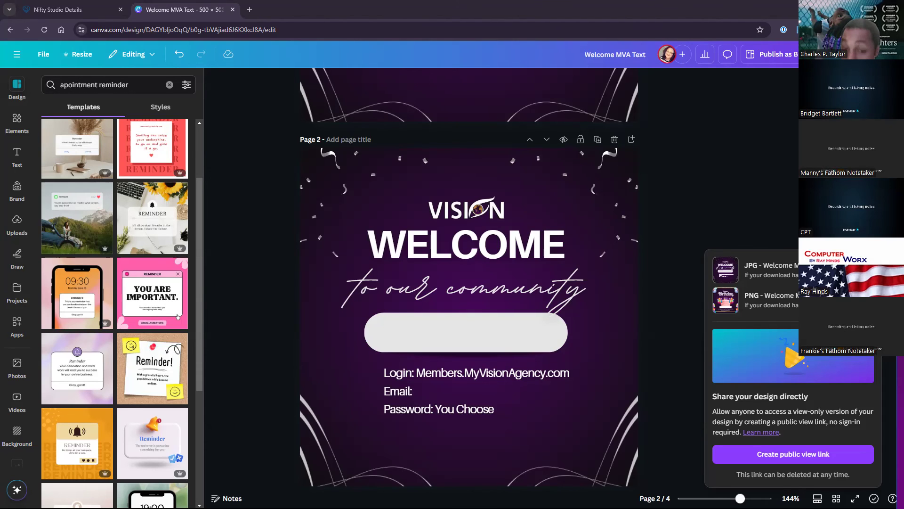
key(alt+Tab)
drag(191, 59, 317, 7)
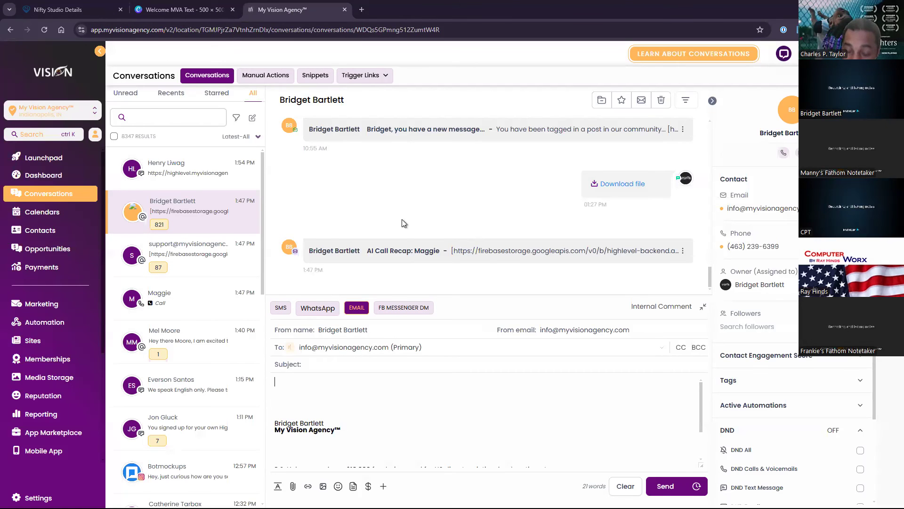
Open the welcome SMS's attached personalised image in a new tab.
scroll(421, 217, up, 5)
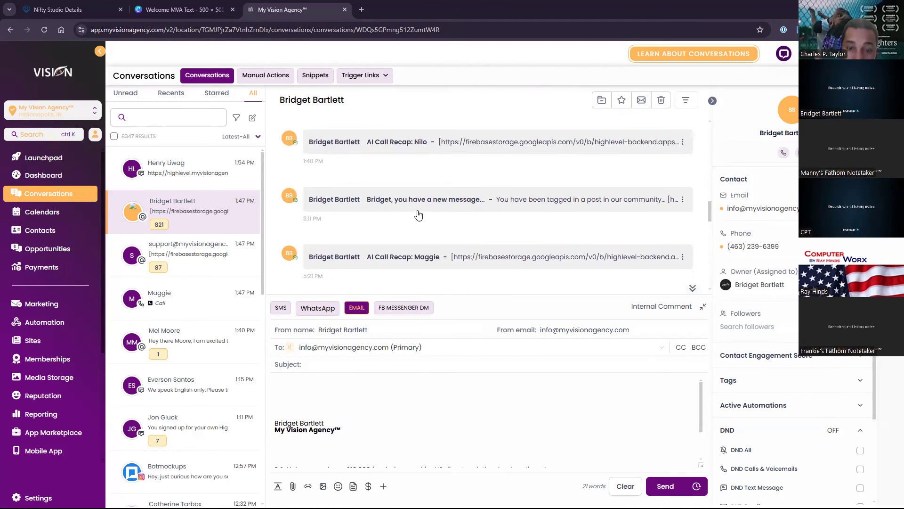
scroll(417, 226, down, 5)
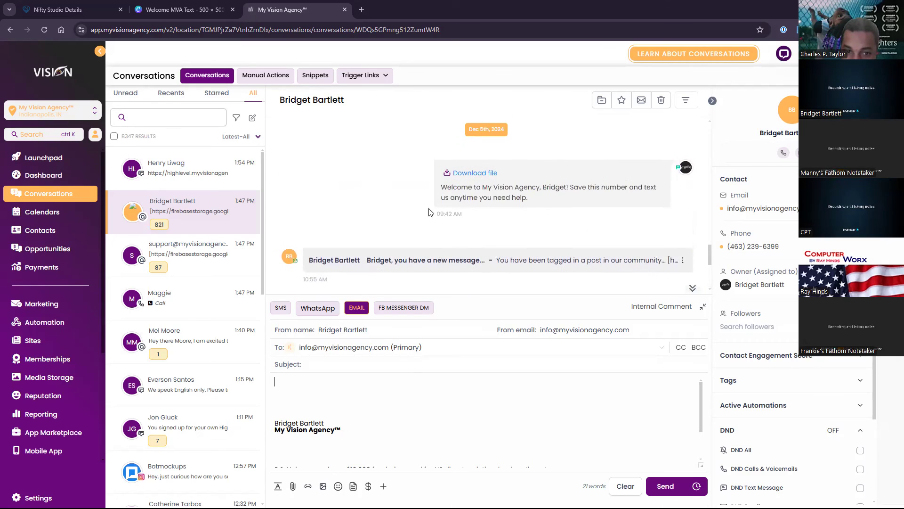
click(460, 172)
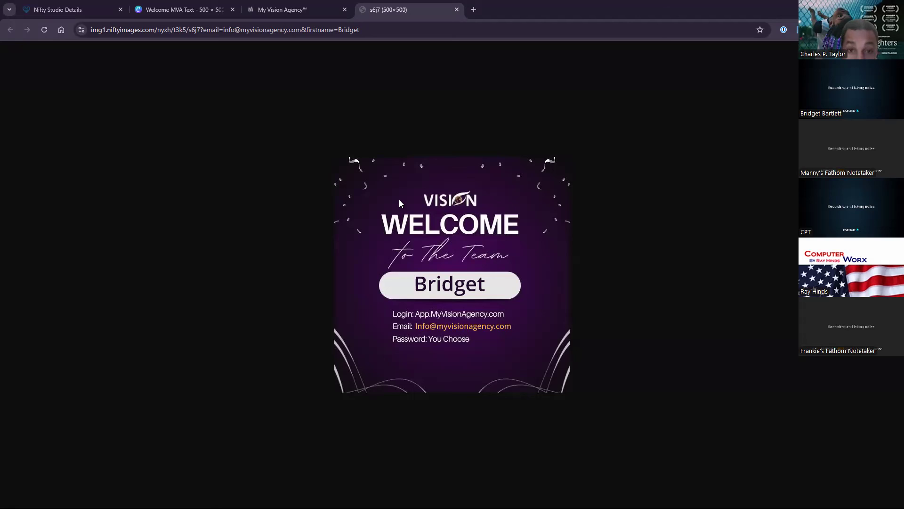
Preview the personalised birthday image attachment from the contact's conversation.
click(304, 10)
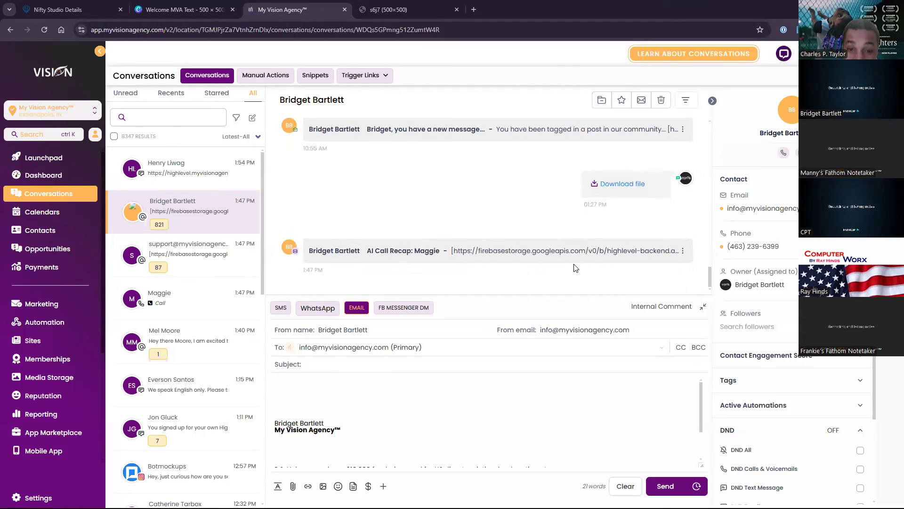
click(612, 183)
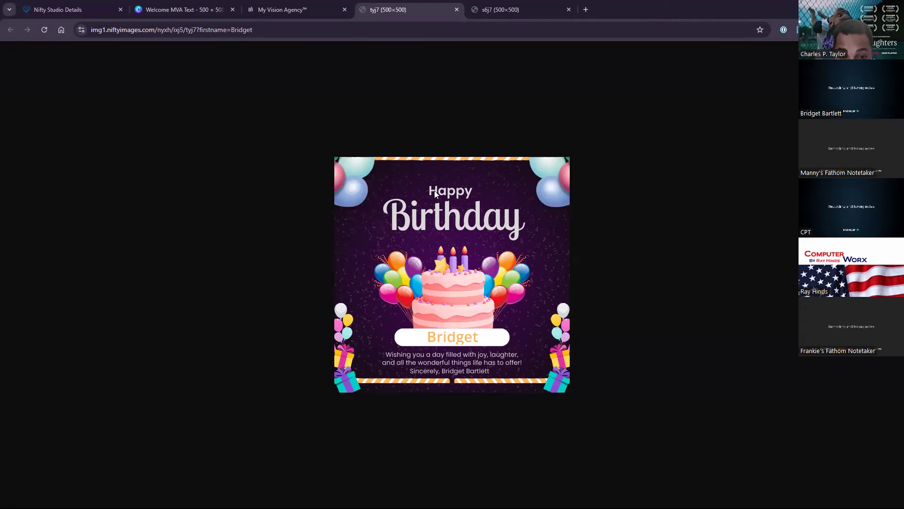
click(294, 8)
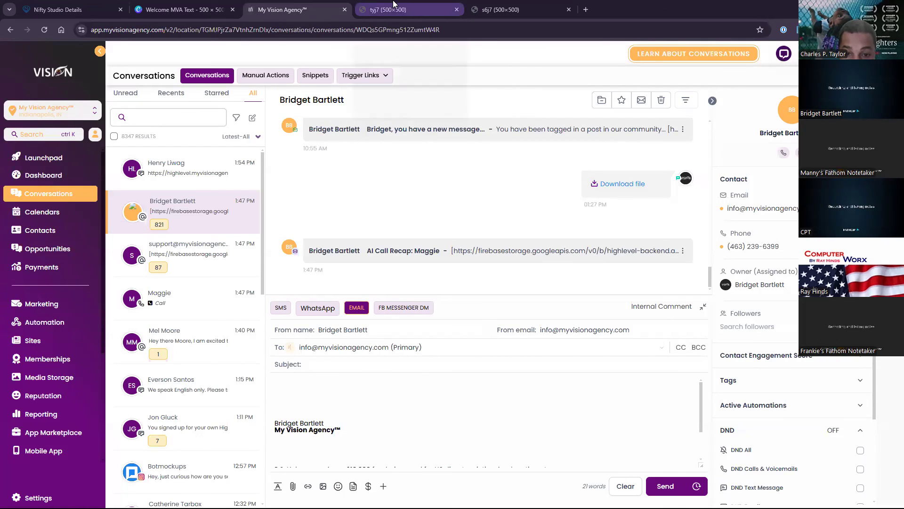
Go back to Canva's Welcome MVA Text design, scrolled up to Page 1.
click(186, 3)
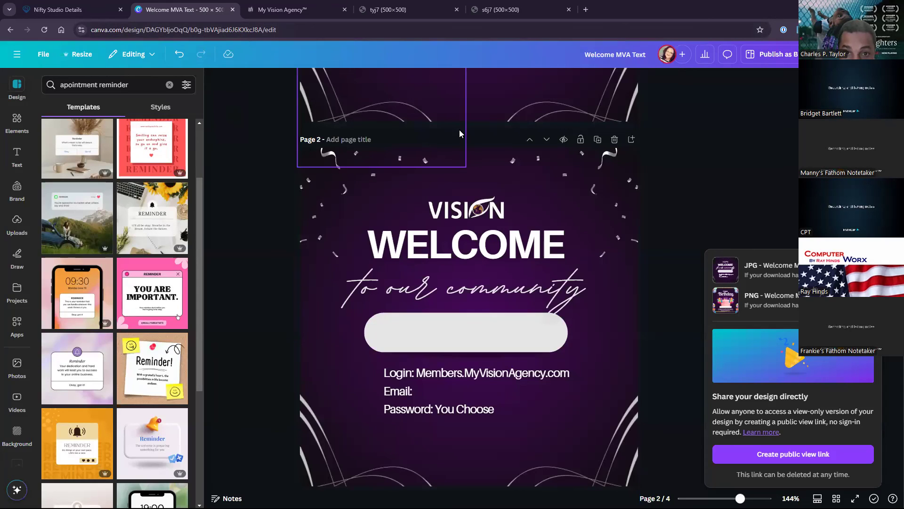
scroll(666, 252, up, 1)
scroll(666, 251, up, 6)
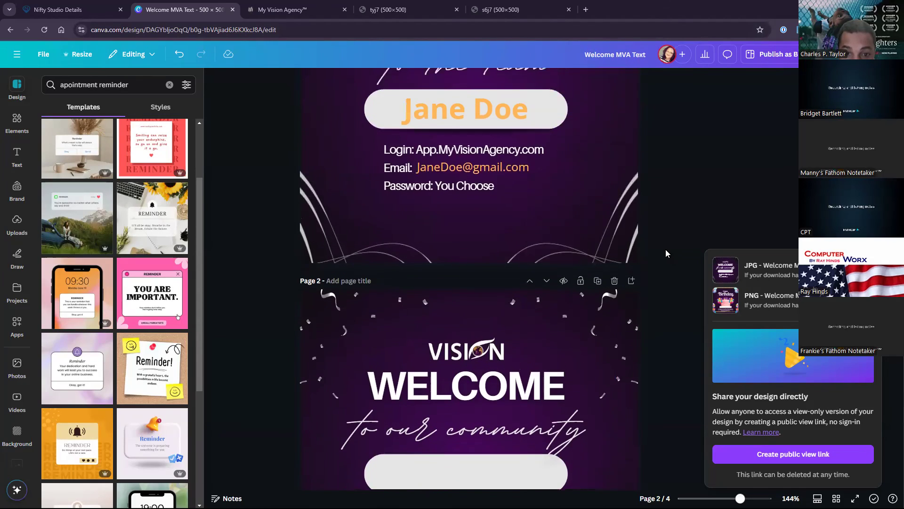